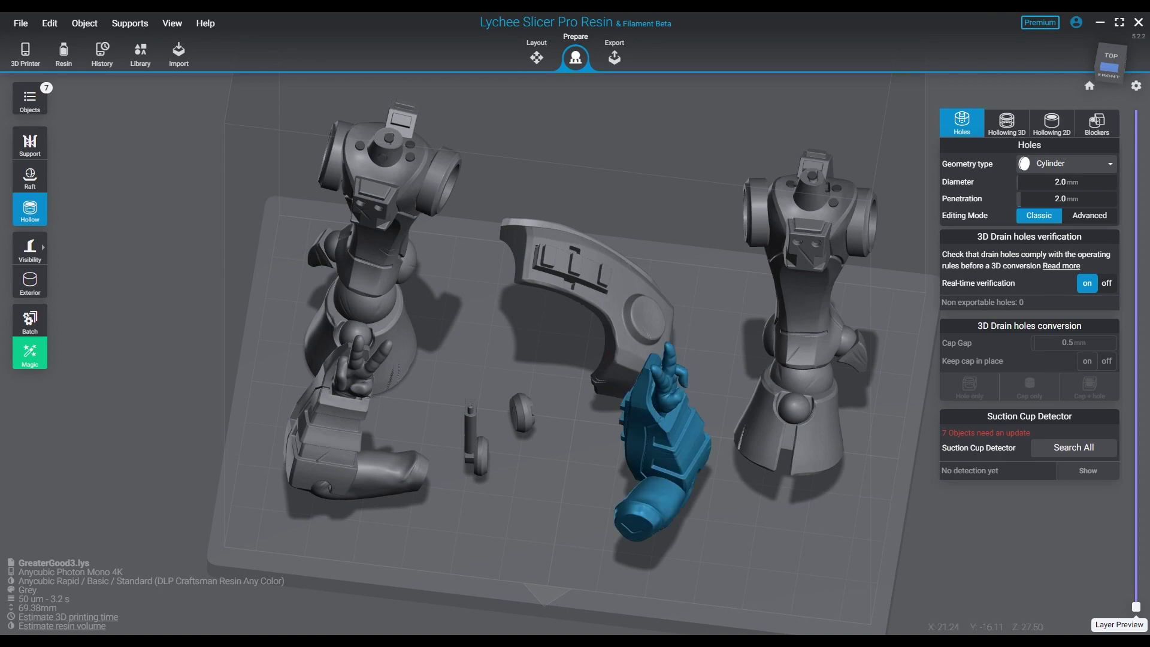
- Save GreaterGood3 again as a Lychee Slicer scene (.lys) file
key("alt+f")
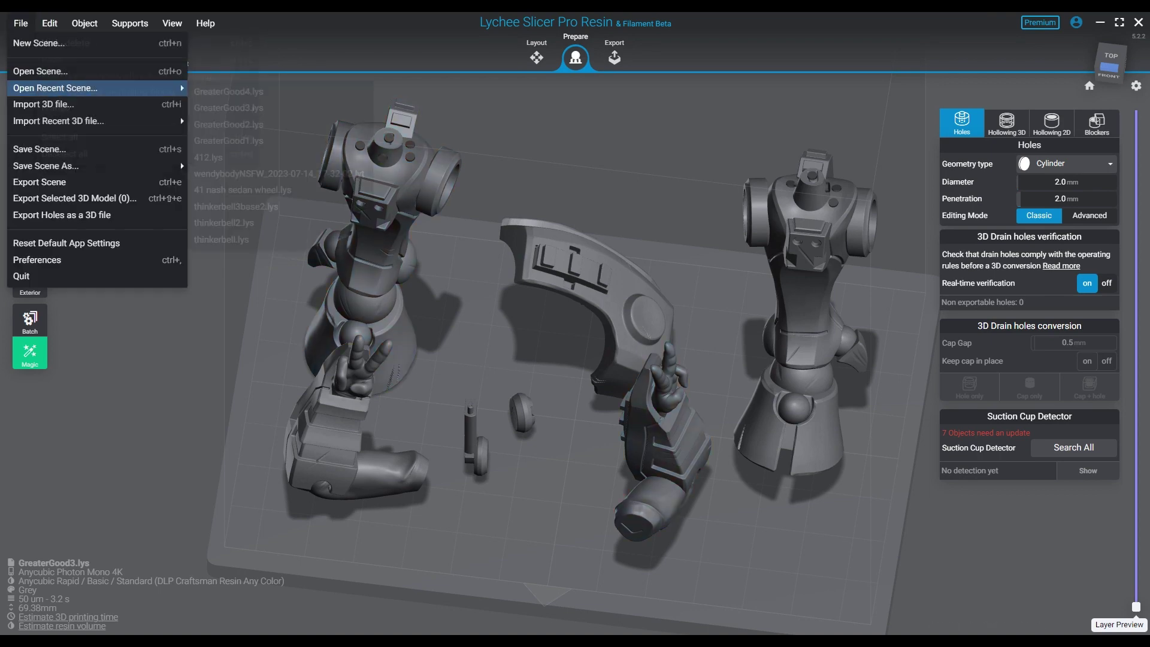
key("Escape")
key("alt+e")
key("alt+f")
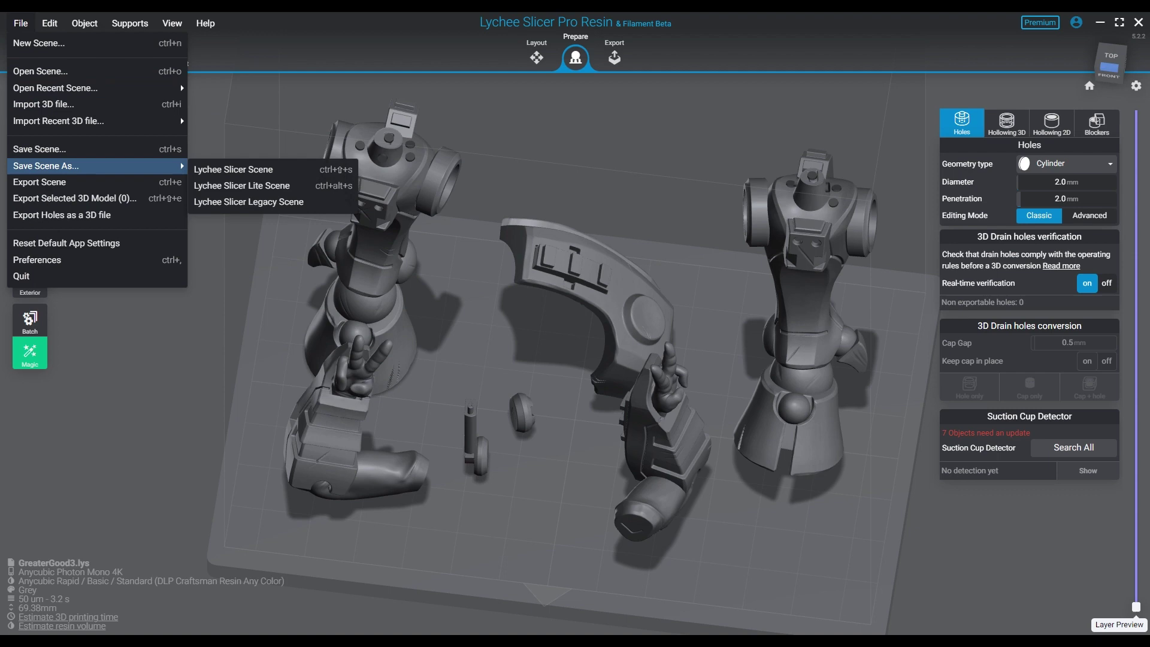
key("ctrl+s")
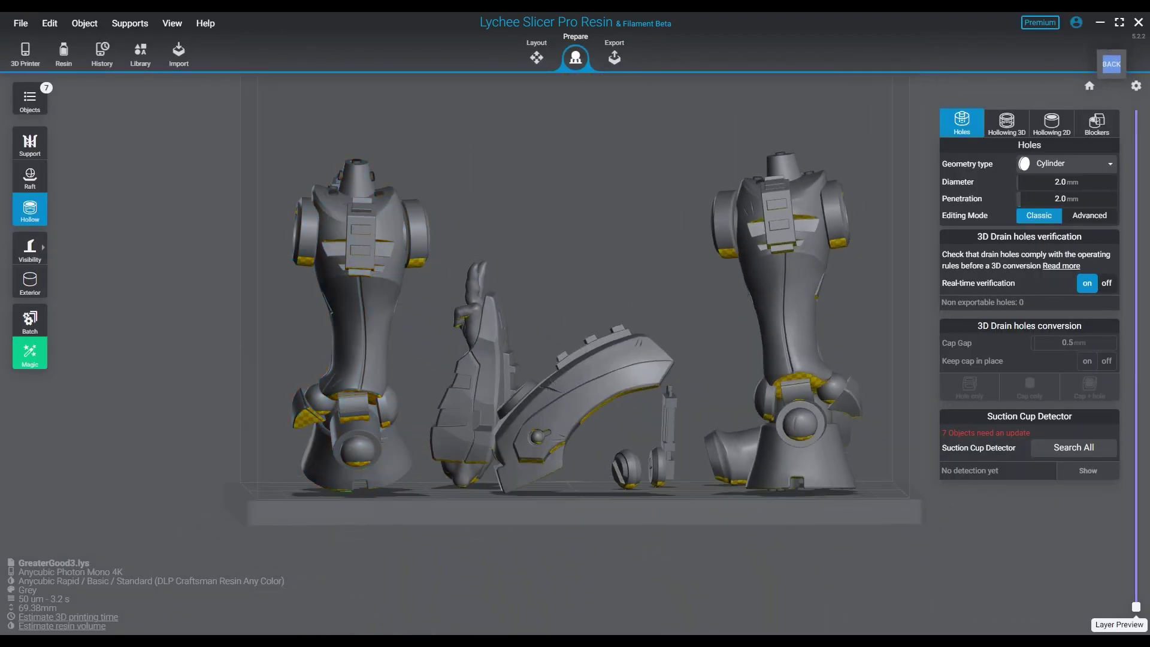
- Select the left leg, view from TOP, and cut the layer preview at about layer 264
left_click(360, 329)
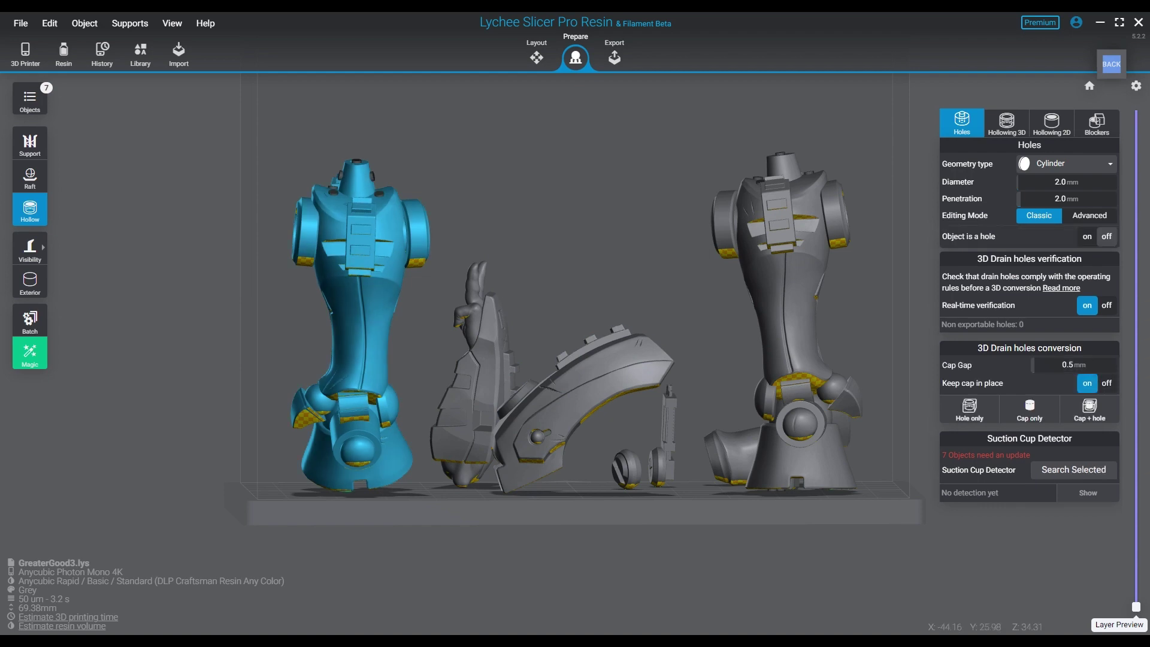
left_click(778, 299)
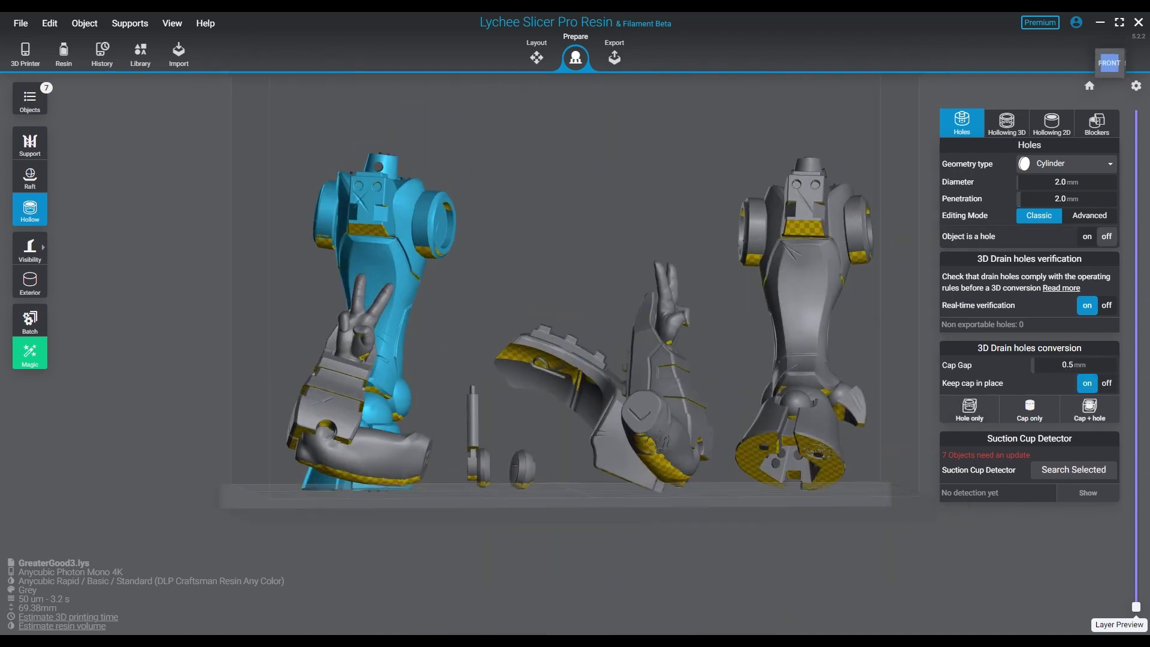
key("t")
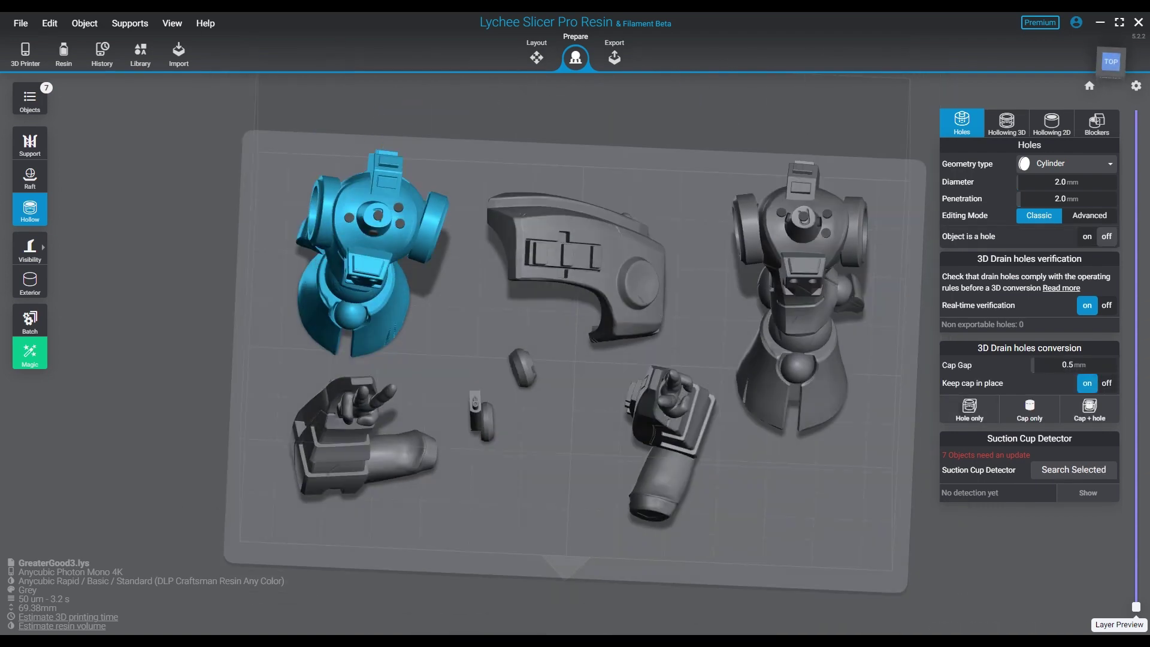
left_click_drag(1136, 606, 1136, 461)
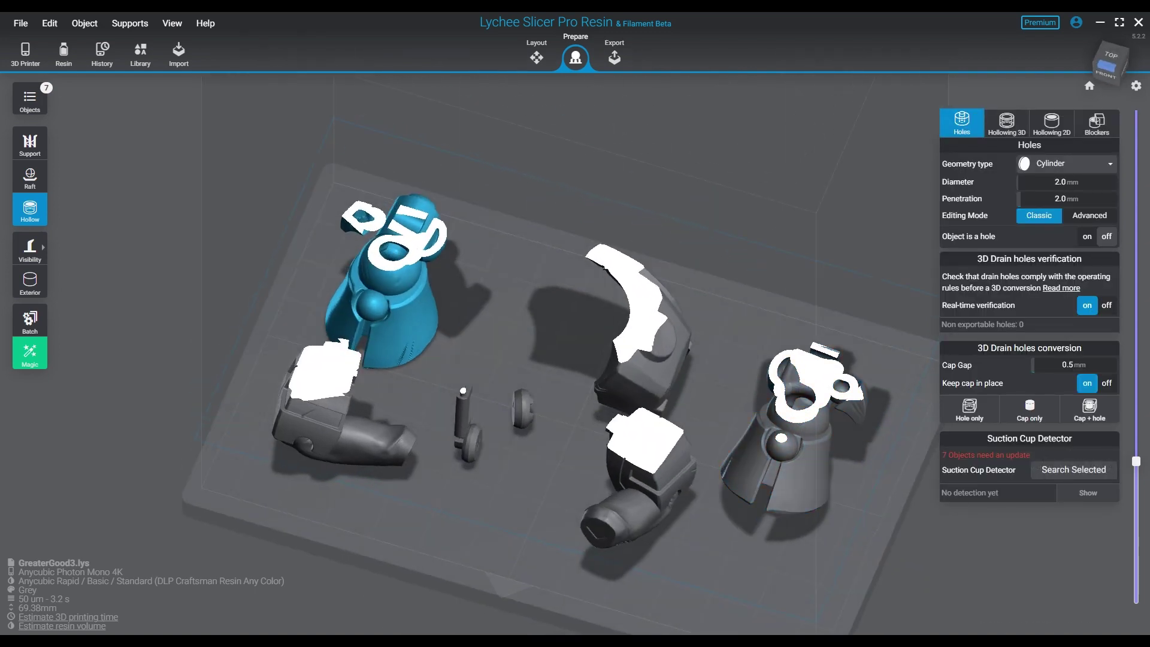
- Scrub the layer preview higher through the hollow parts, then drag it back to full height
left_click_drag(1135, 461, 1135, 541)
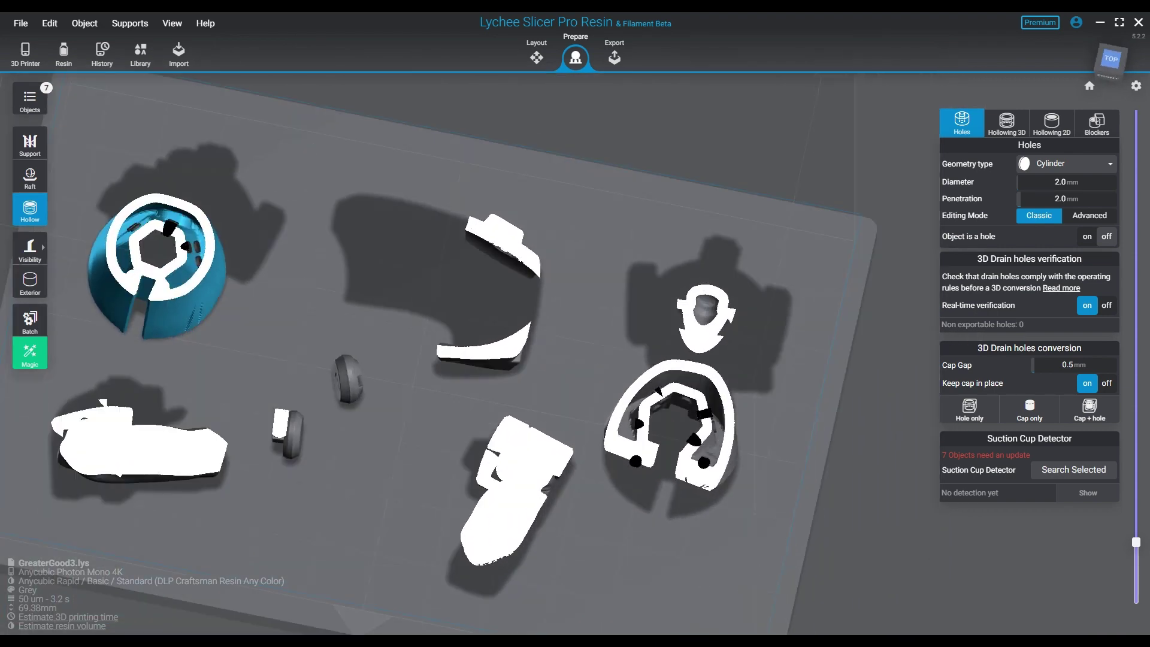
left_click_drag(1135, 542, 1135, 606)
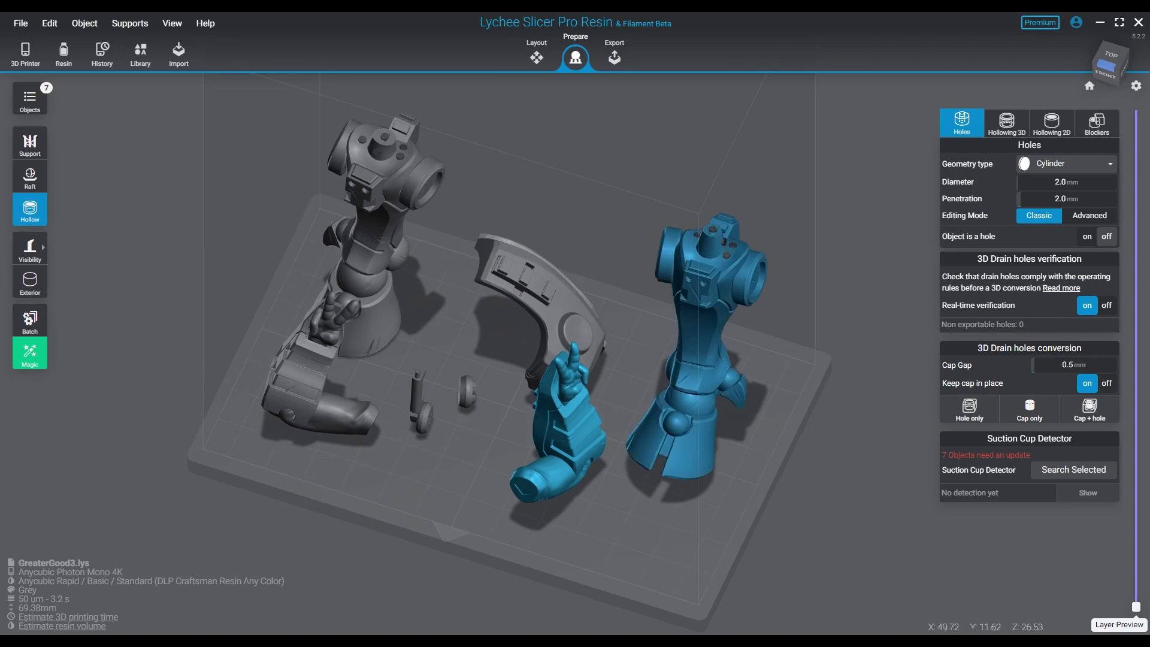
- Select the right leg and enter Hollowing Blockers Editing from Hollow > Blockers
left_click(698, 335)
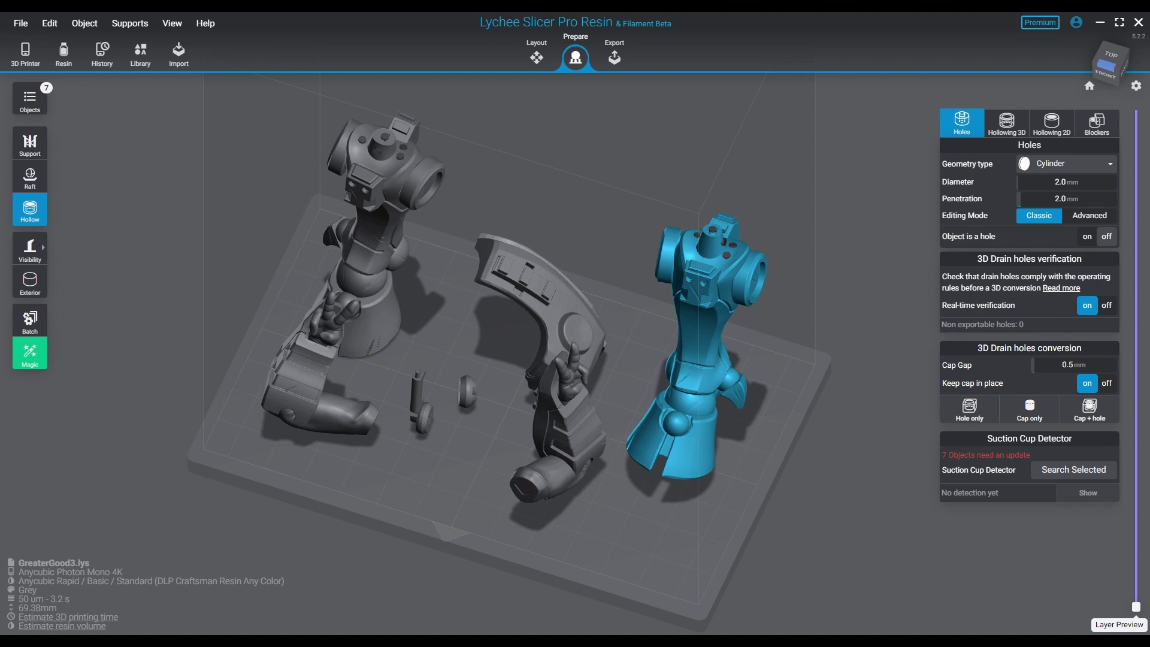
left_click(1097, 123)
left_click(1029, 184)
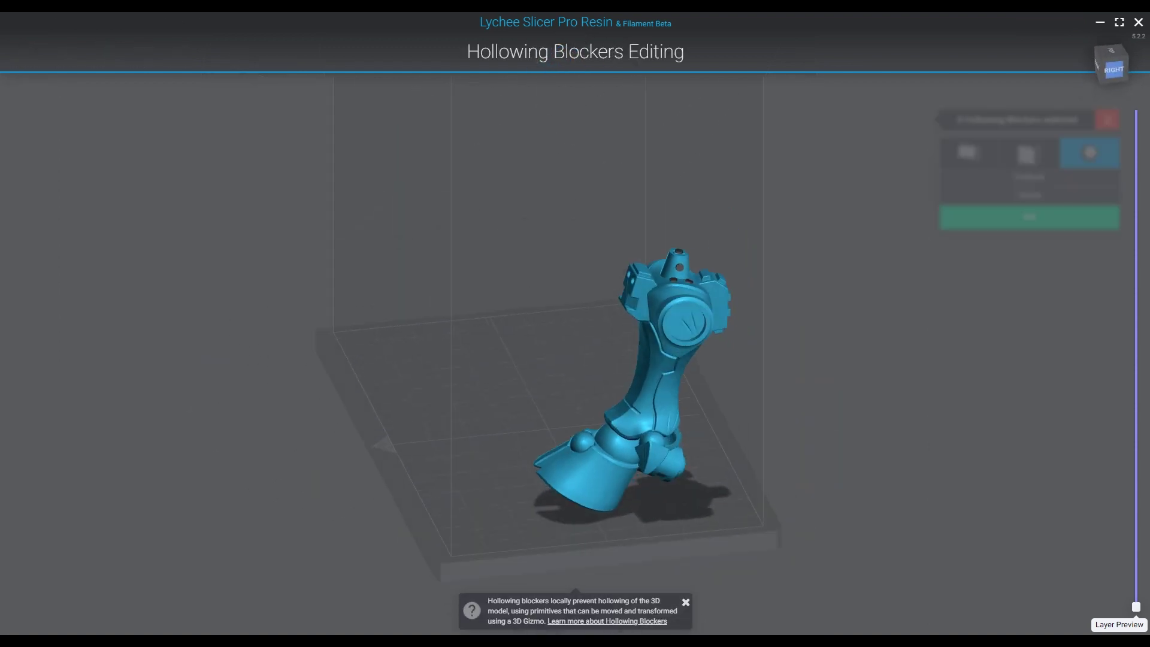
- Position a sphere blocker in the hoof, checking it with preview cuts partway up the leg
left_click_drag(1136, 606, 1136, 528)
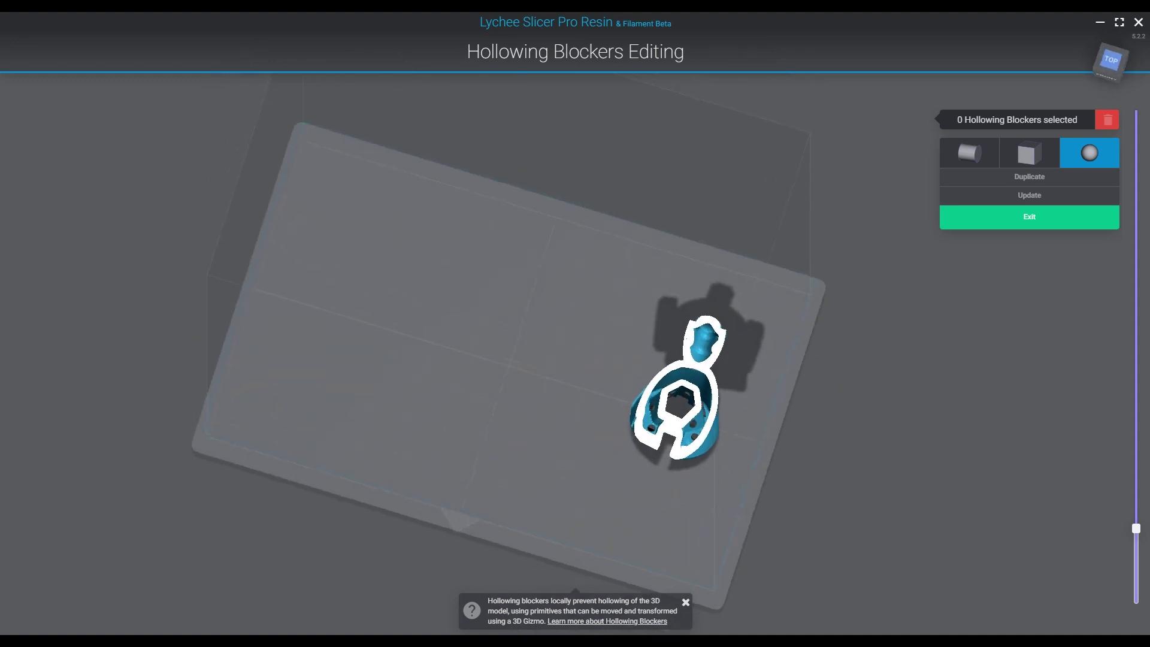
left_click_drag(1136, 528, 1136, 541)
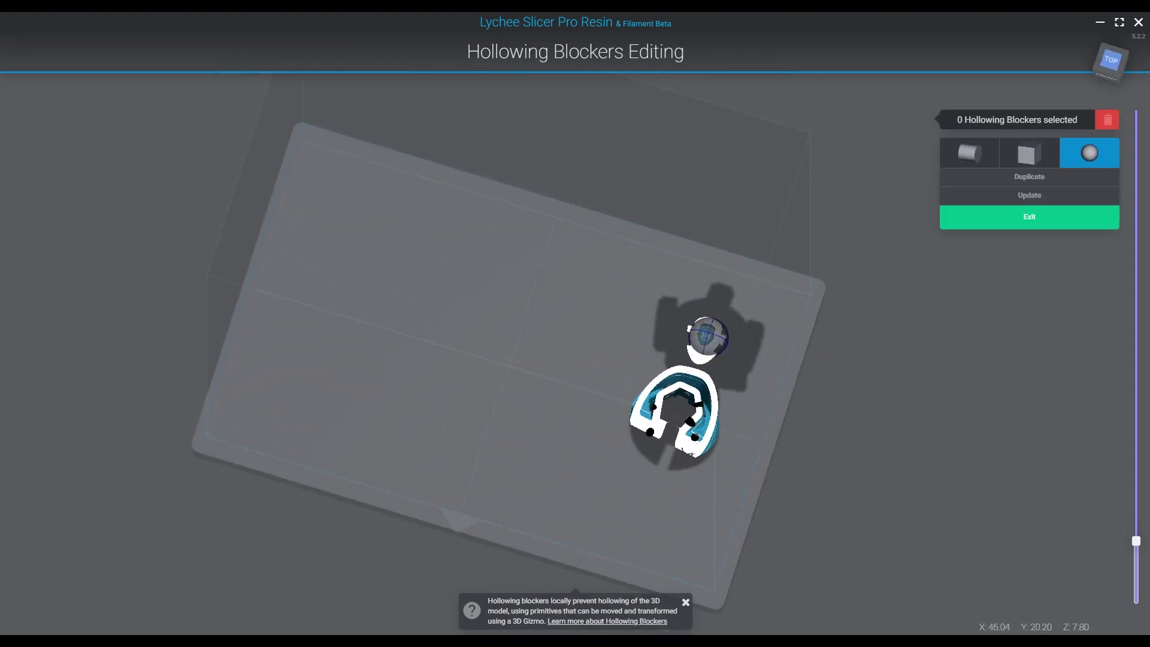
left_click(690, 330)
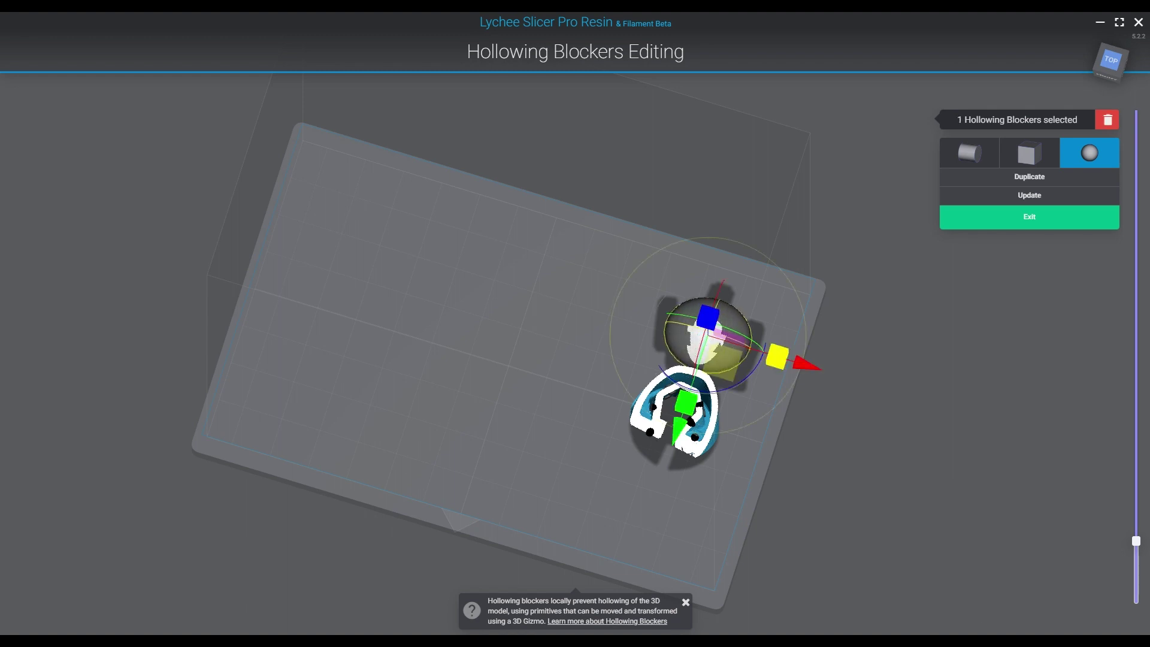
key("Escape")
left_click_drag(1136, 540, 1136, 522)
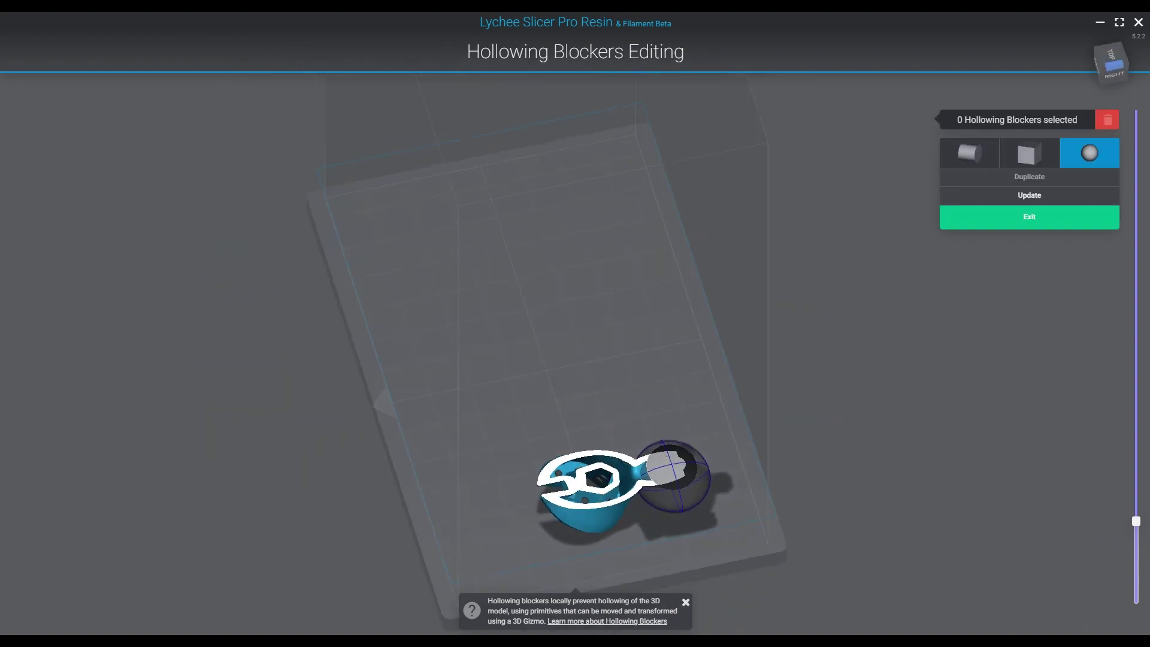
left_click_drag(1137, 521, 1136, 527)
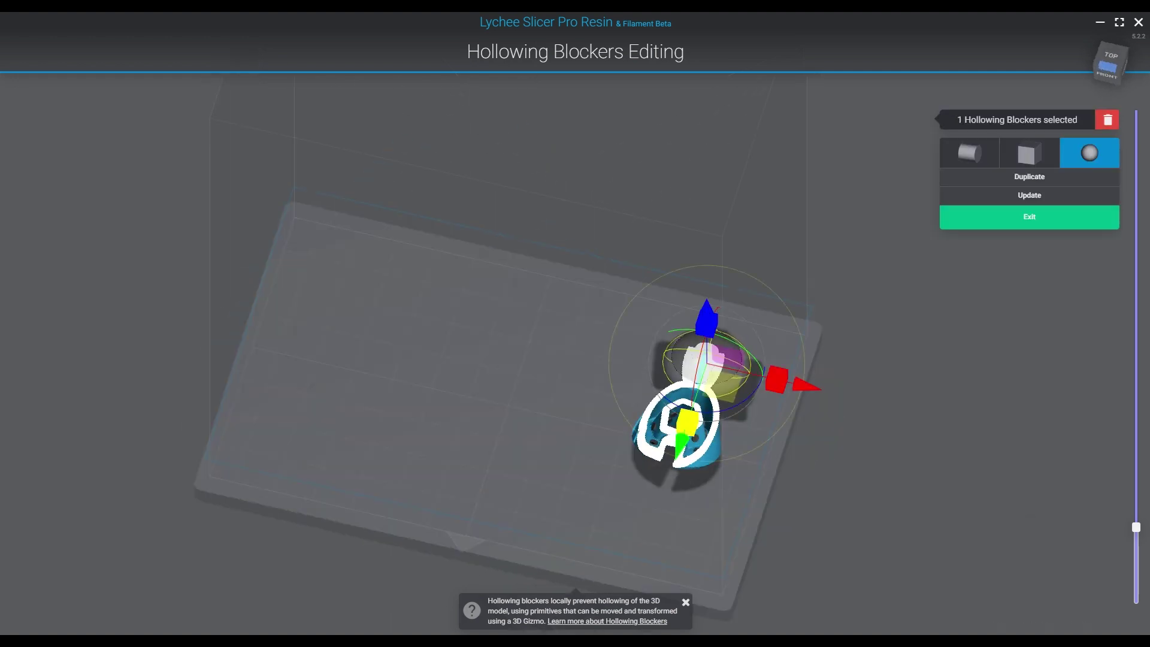
key("Escape")
left_click_drag(1136, 527, 1136, 518)
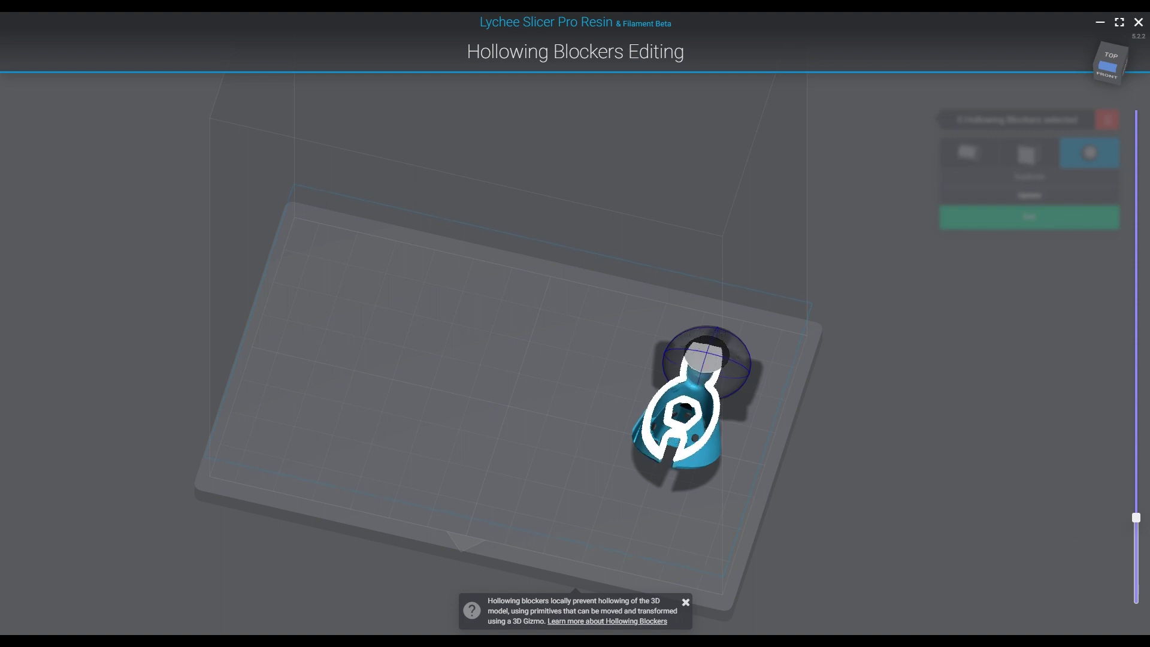
- Orbit around the hoof and slice-check it up to layer 317
right_click_drag(539, 360, 586, 311)
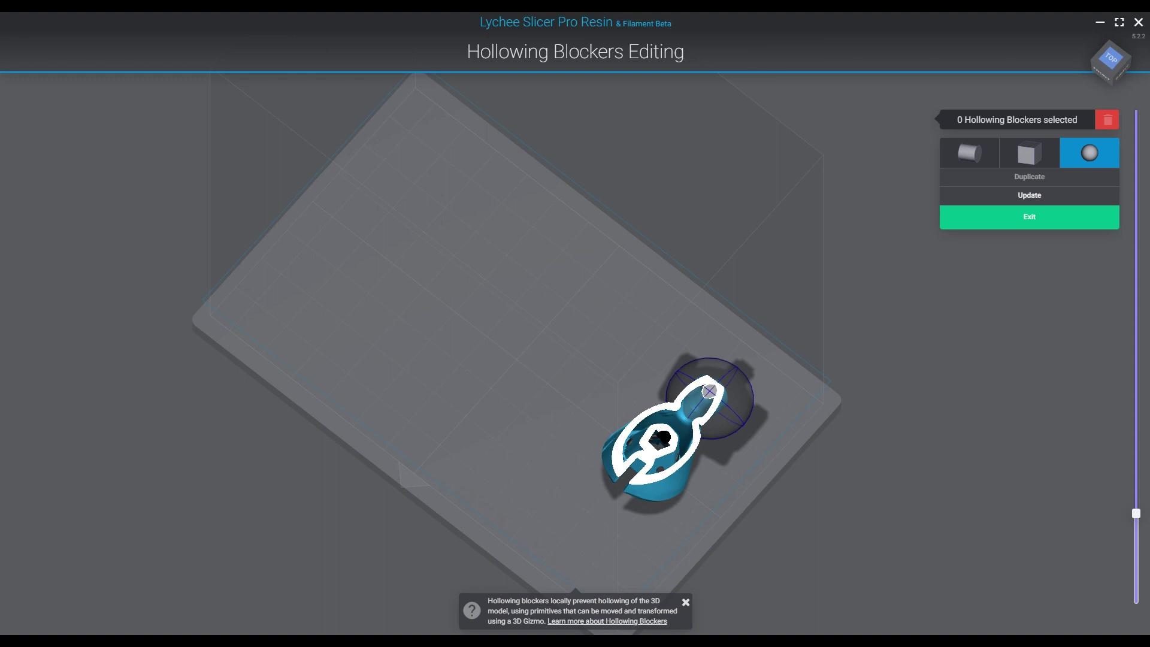
mouse_move(1137, 514)
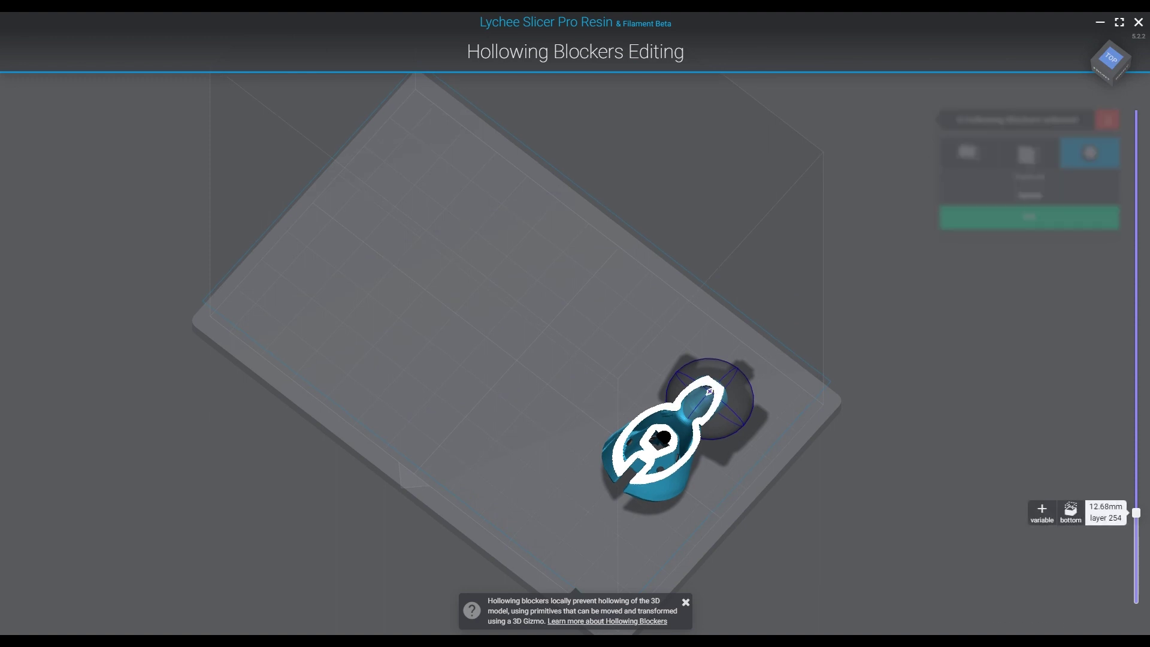
left_click_drag(1136, 513, 1136, 493)
left_click_drag(688, 371, 464, 354)
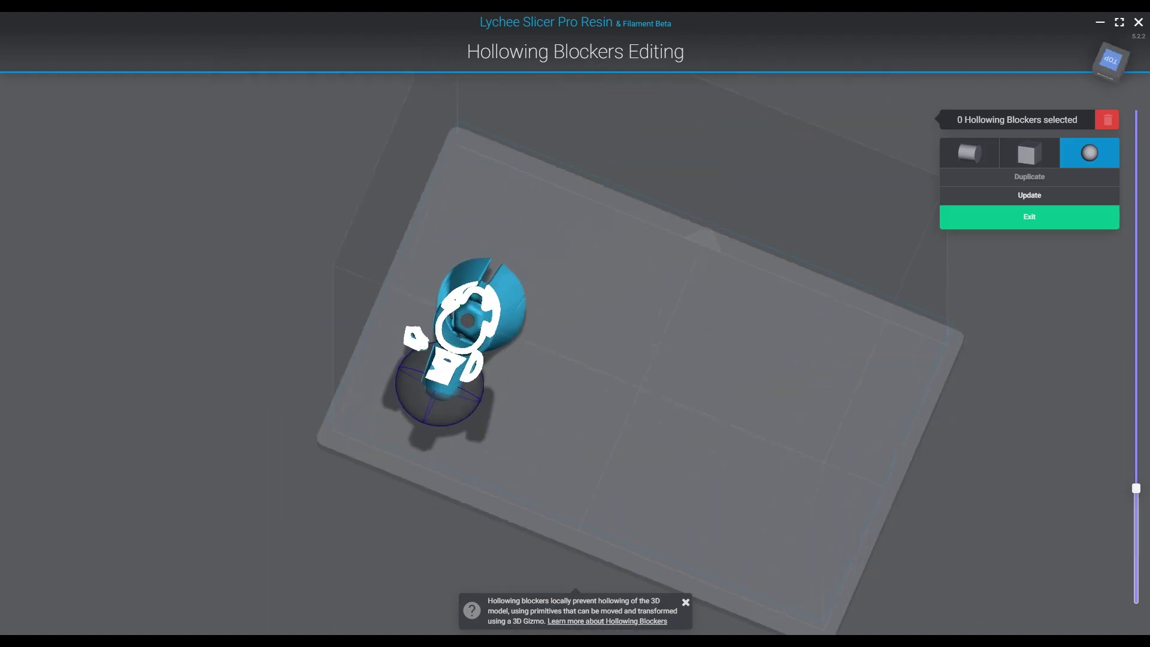
mouse_move(1135, 488)
left_click_drag(1135, 486, 1135, 476)
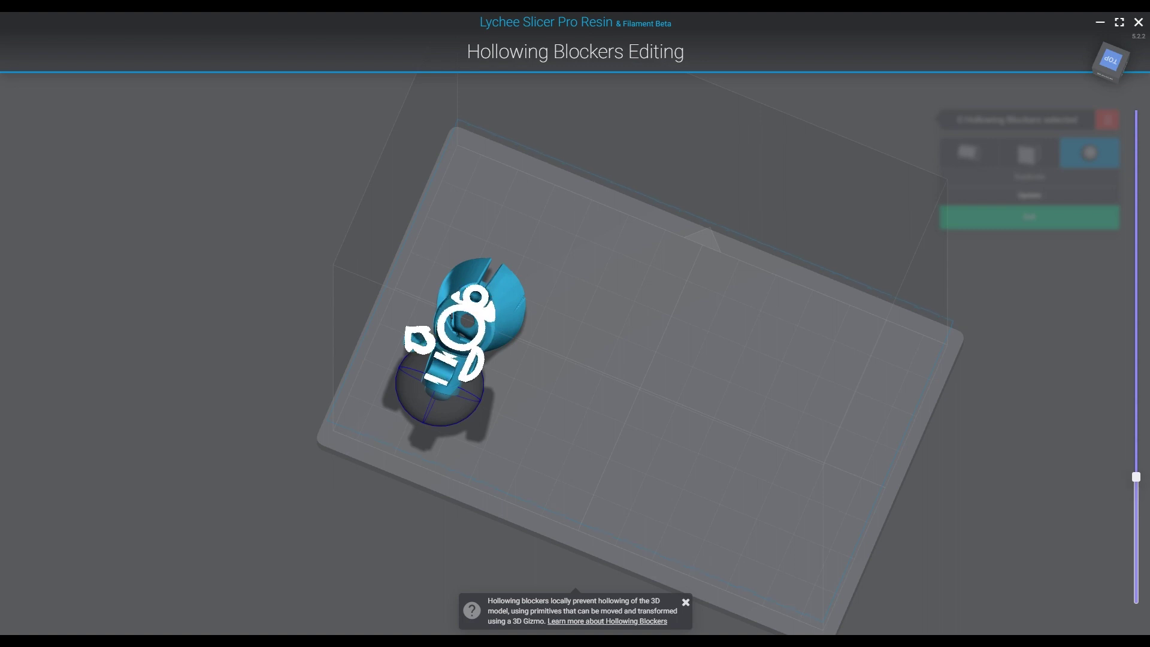
key("Home")
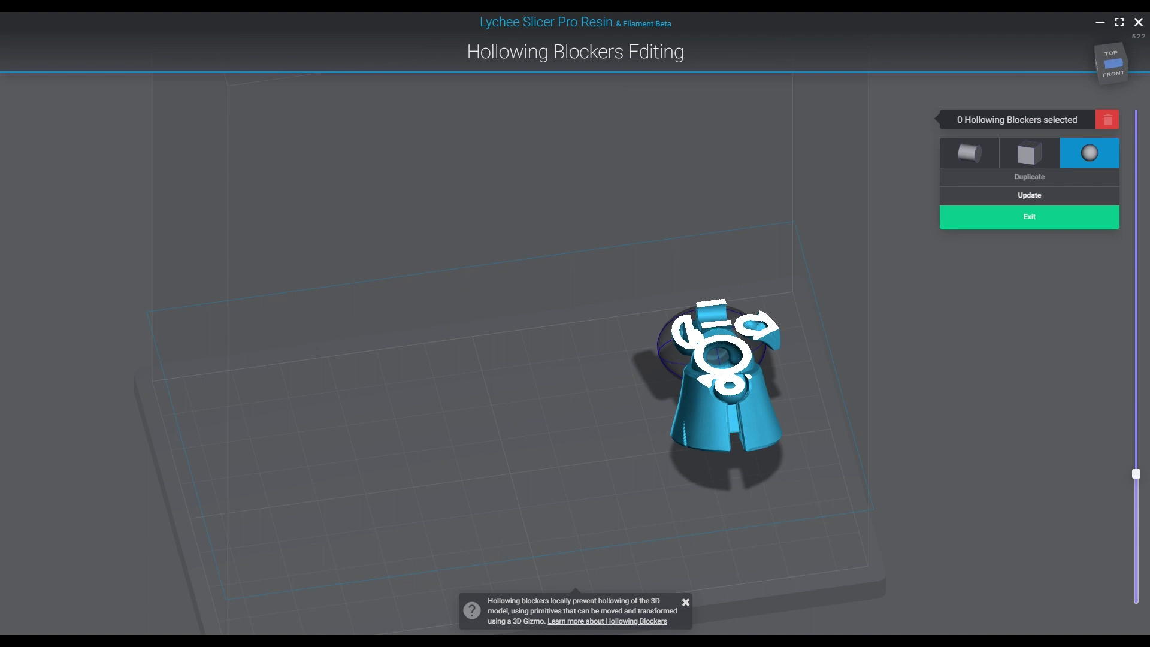
mouse_move(1136, 476)
mouse_move(1136, 476)
left_mouse_down()
mouse_move(1135, 490)
mouse_move(1135, 478)
left_mouse_up()
key("Left")
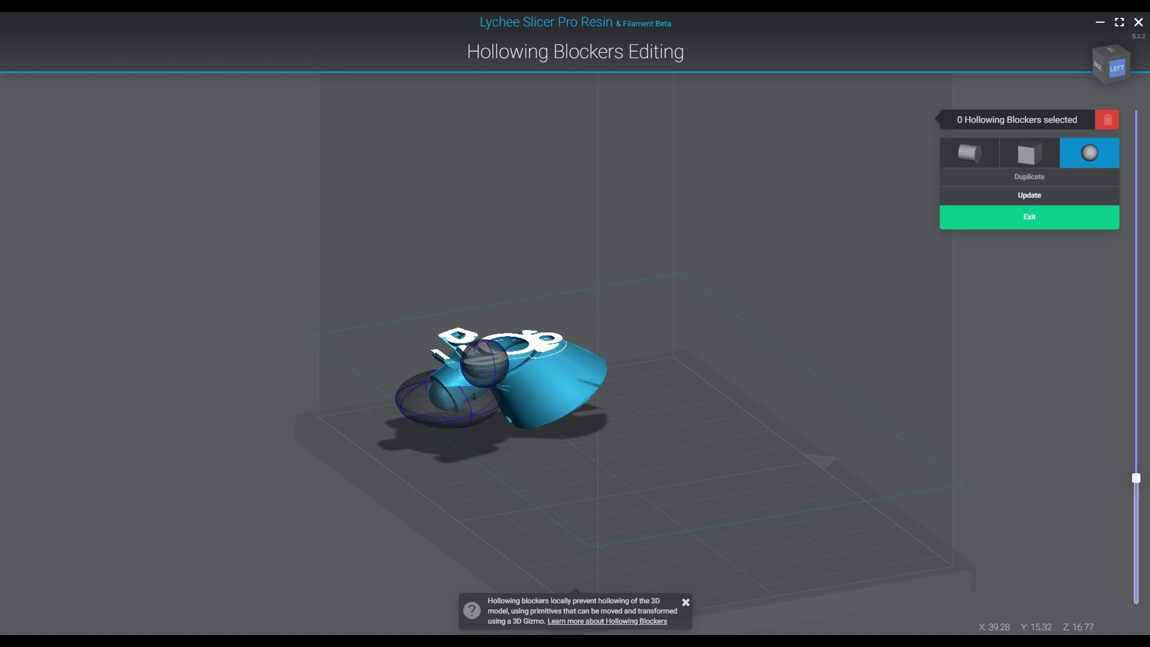
- Move the small sphere blocker along the red X arrow into place
left_click(484, 359)
key("Escape")
key("Up")
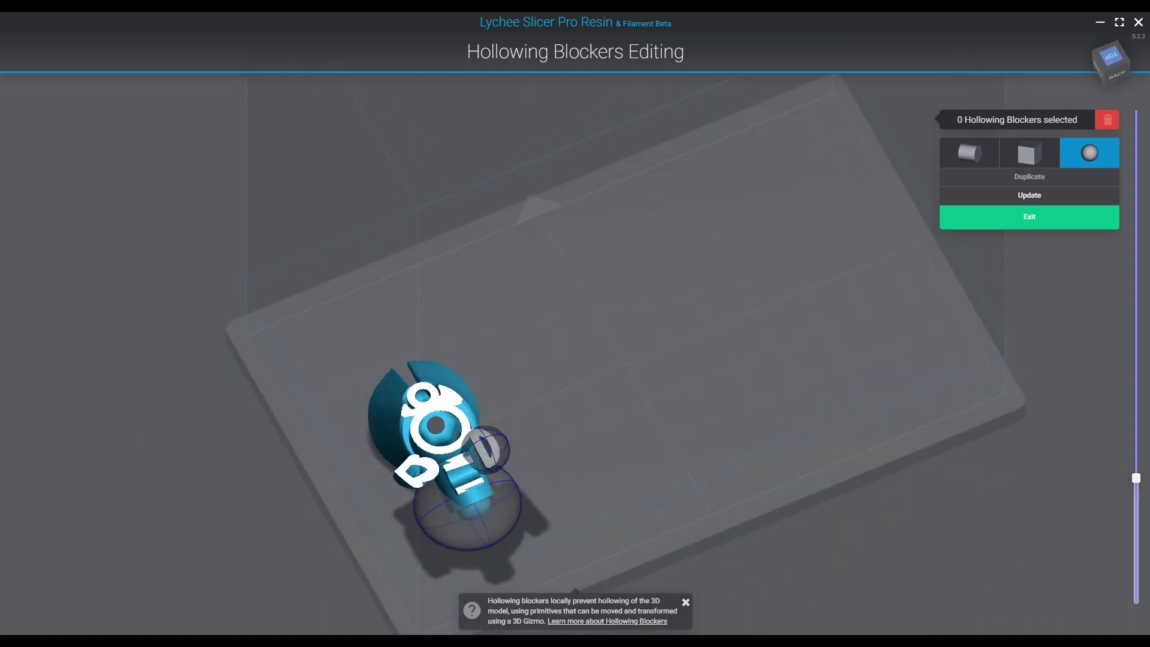
left_click(485, 449)
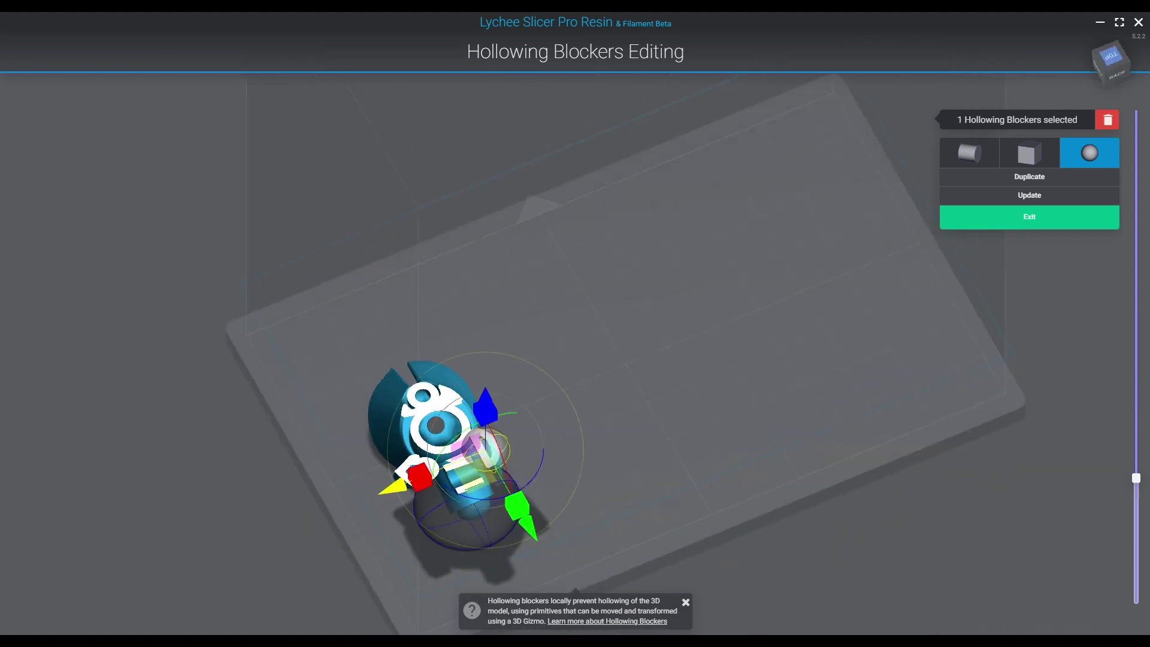
left_click_drag(485, 449, 492, 445)
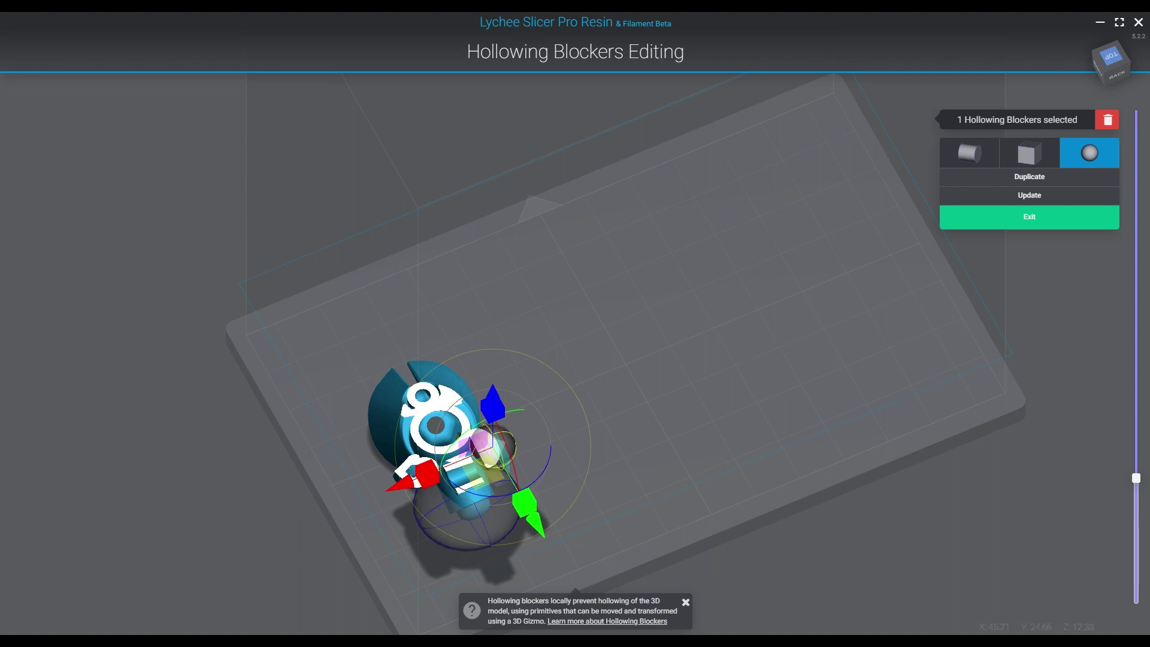
left_click_drag(398, 482, 334, 506)
key("Escape")
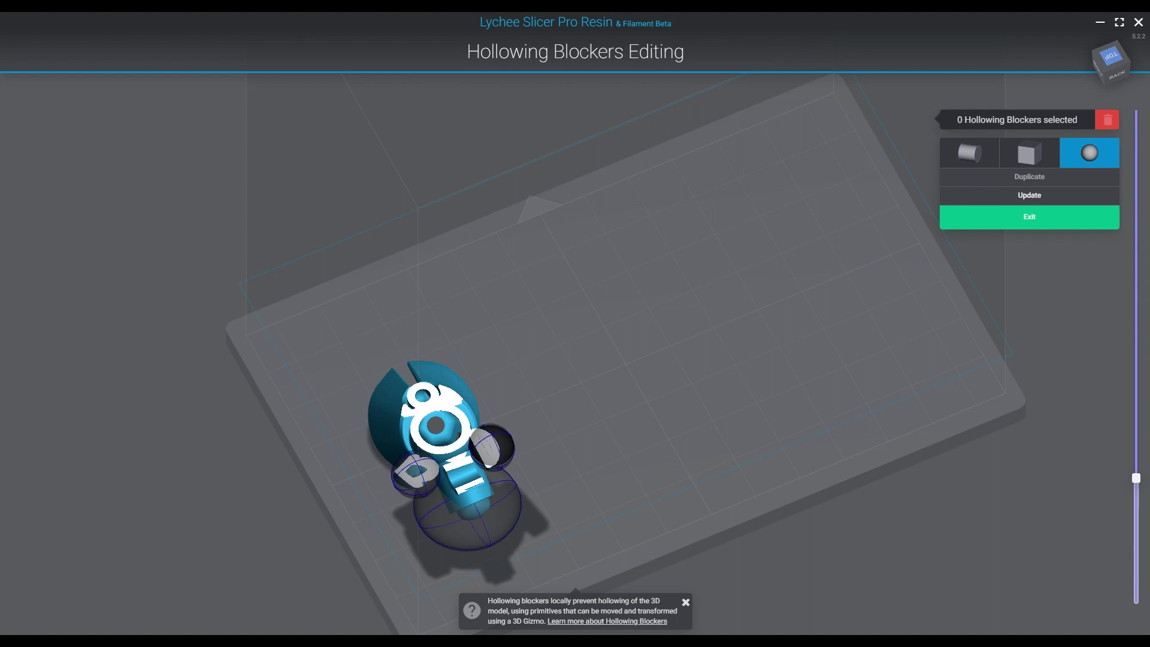
left_click(1111, 56)
- Check the right sphere blocker at layers 327 and 407 and nudge it slightly left
mouse_move(1136, 478)
left_mouse_down()
mouse_move(1136, 508)
mouse_move(1135, 462)
left_mouse_up()
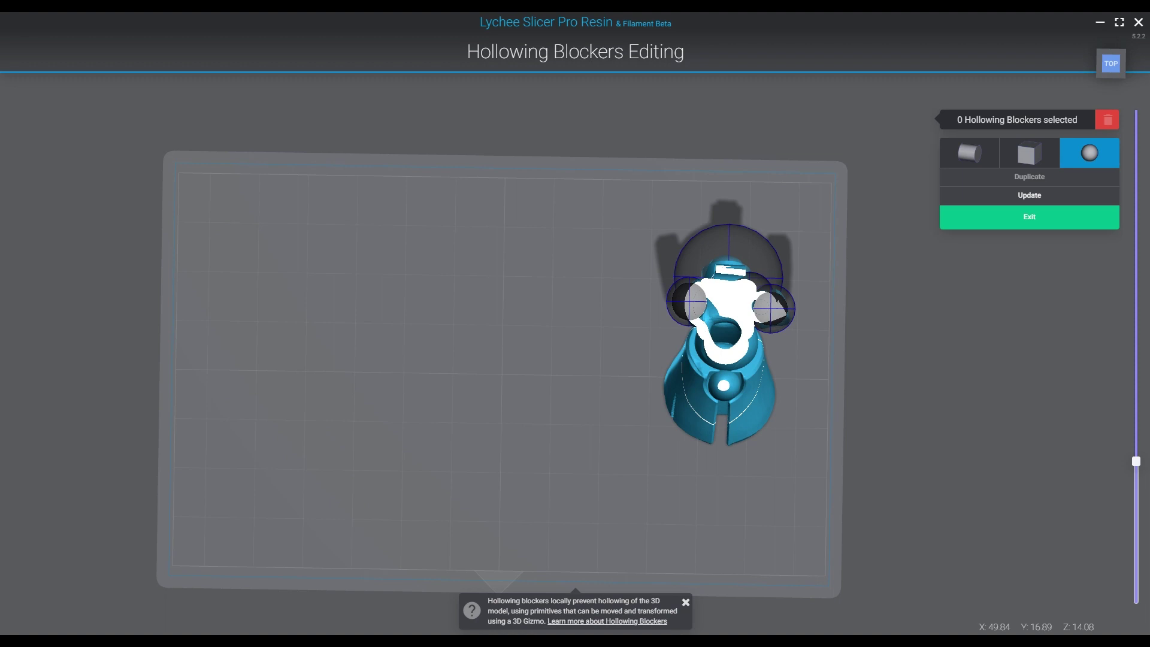
left_click(769, 307)
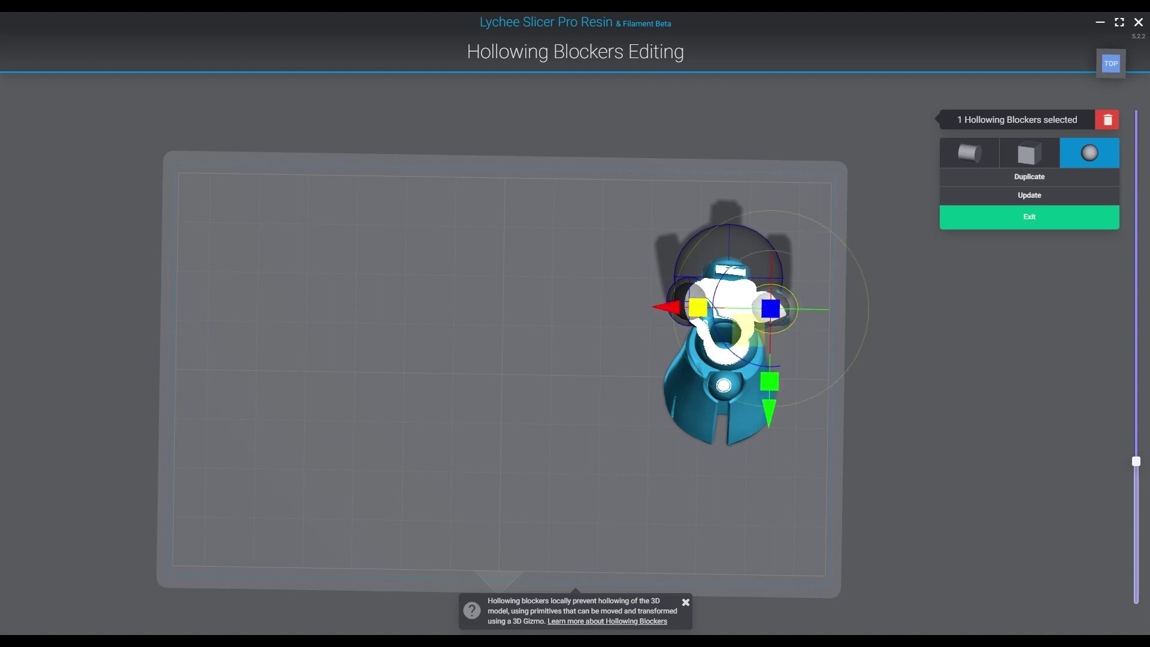
key("Escape")
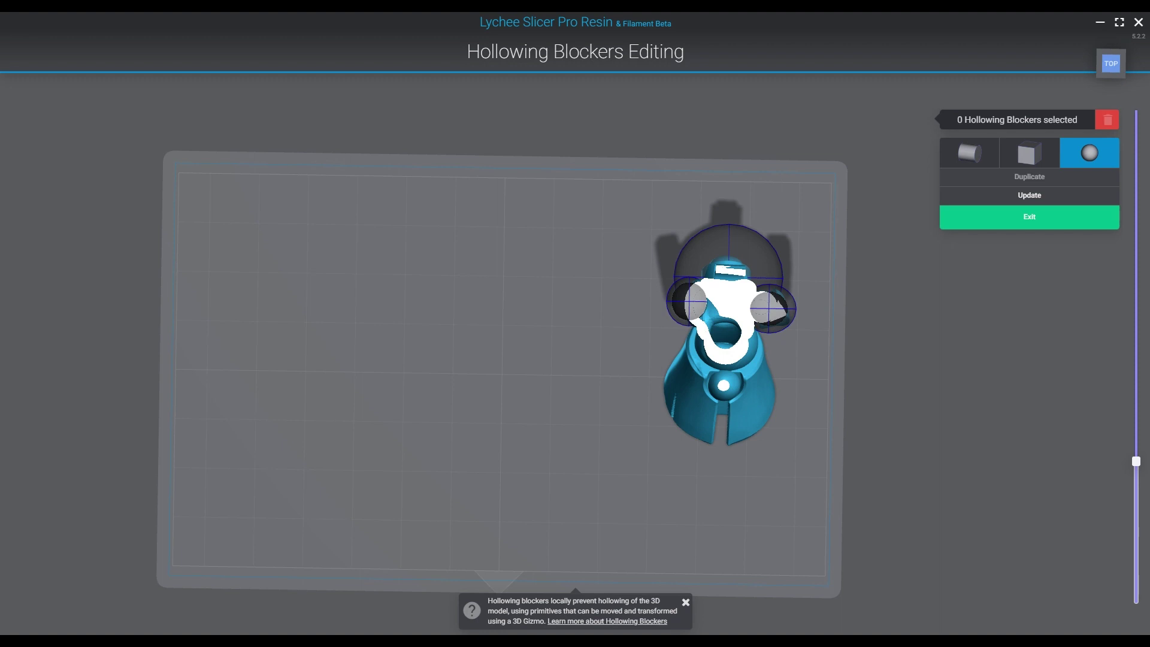
key("Home")
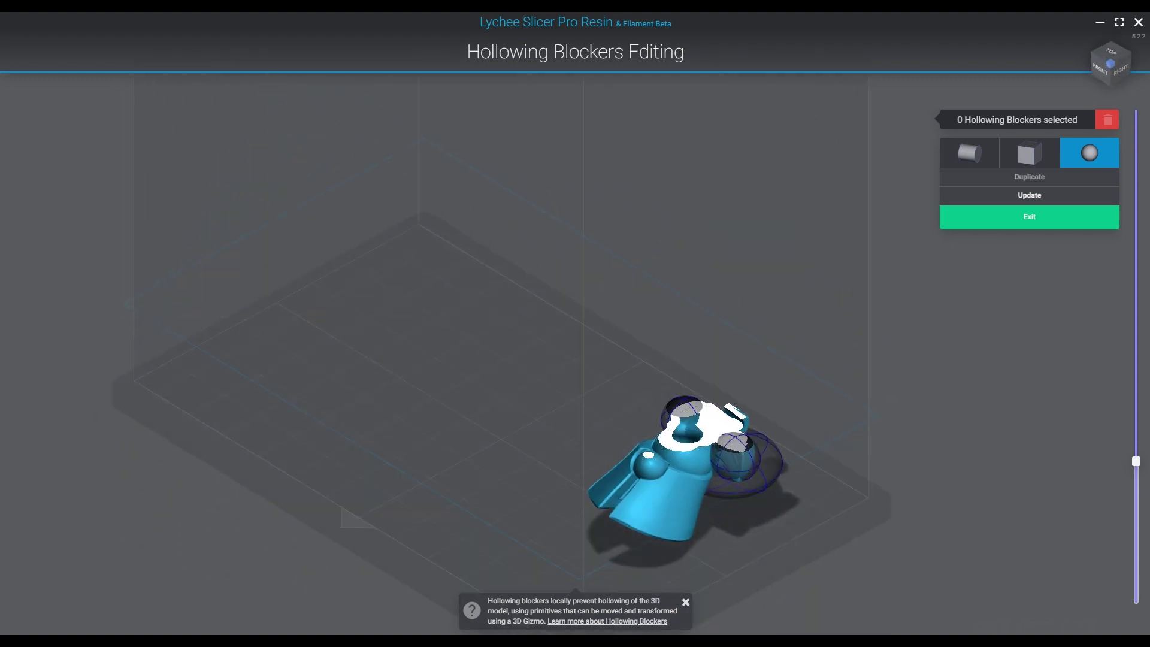
mouse_move(1136, 461)
left_click_drag(1135, 460, 1136, 459)
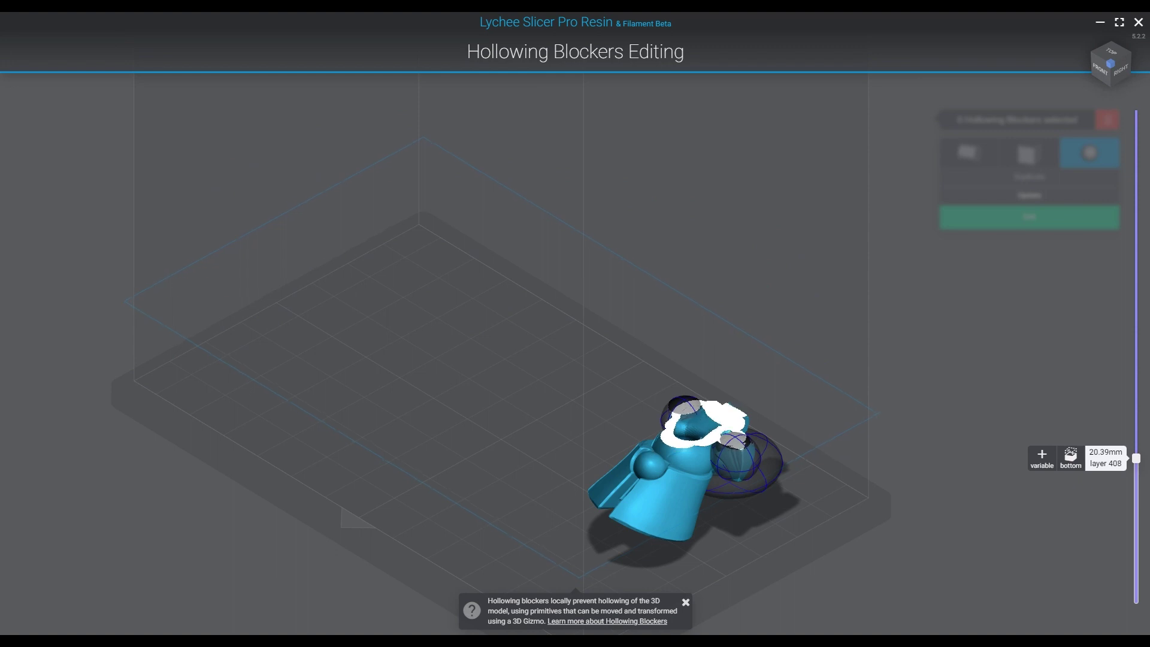
key("t")
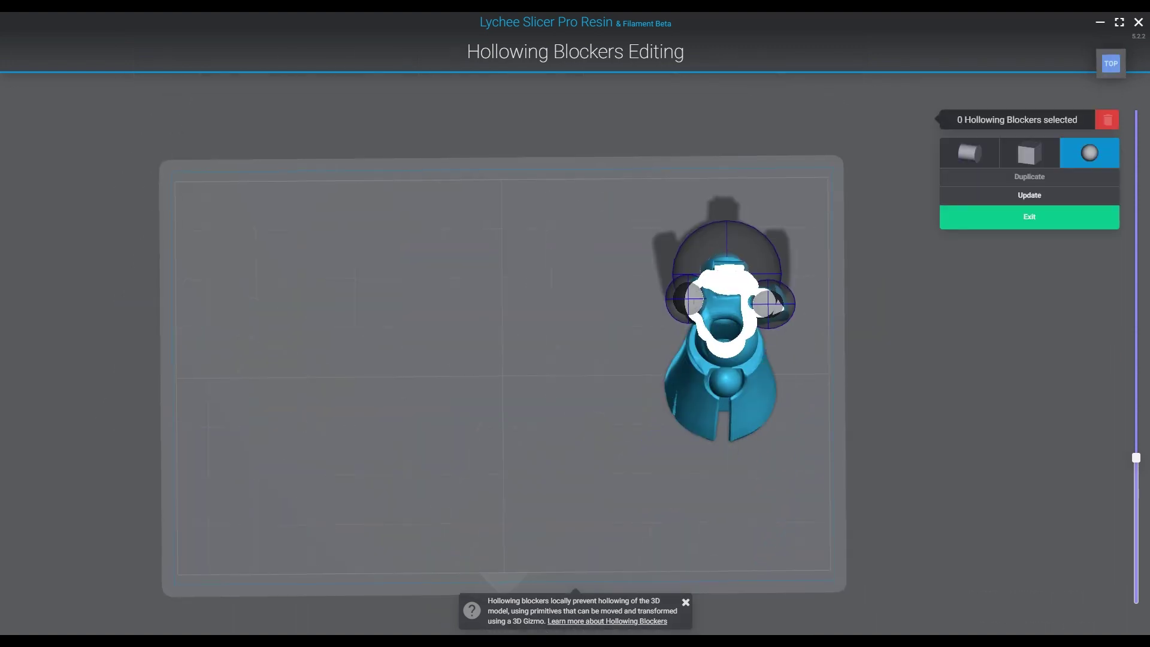
left_click(769, 304)
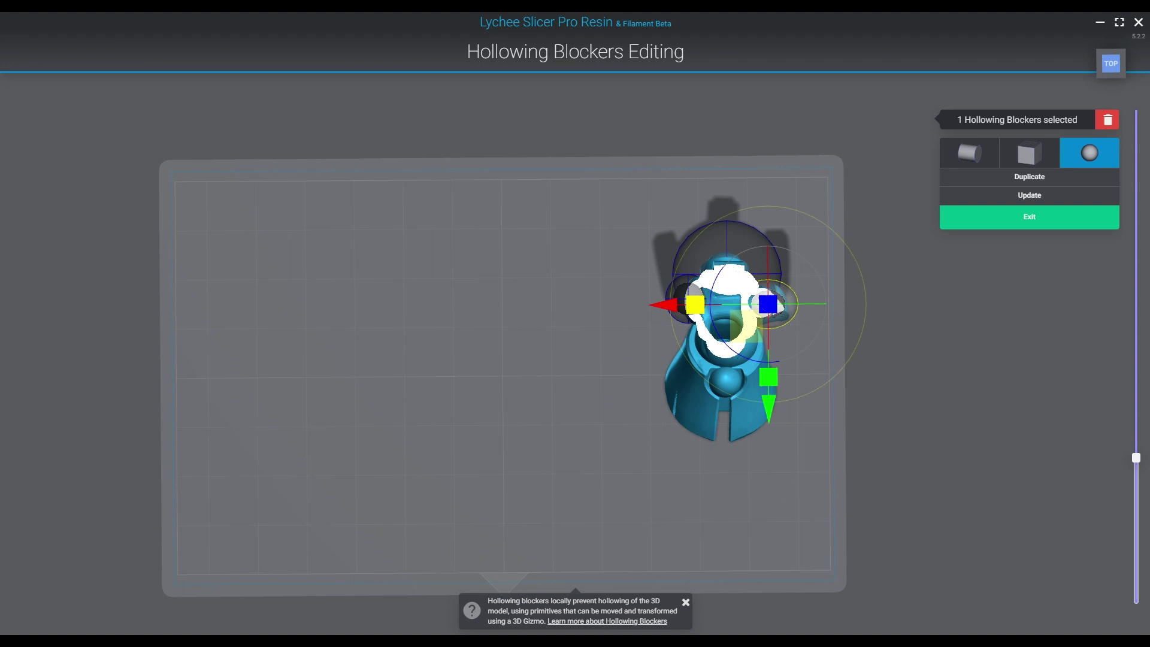
left_click_drag(664, 305, 662, 304)
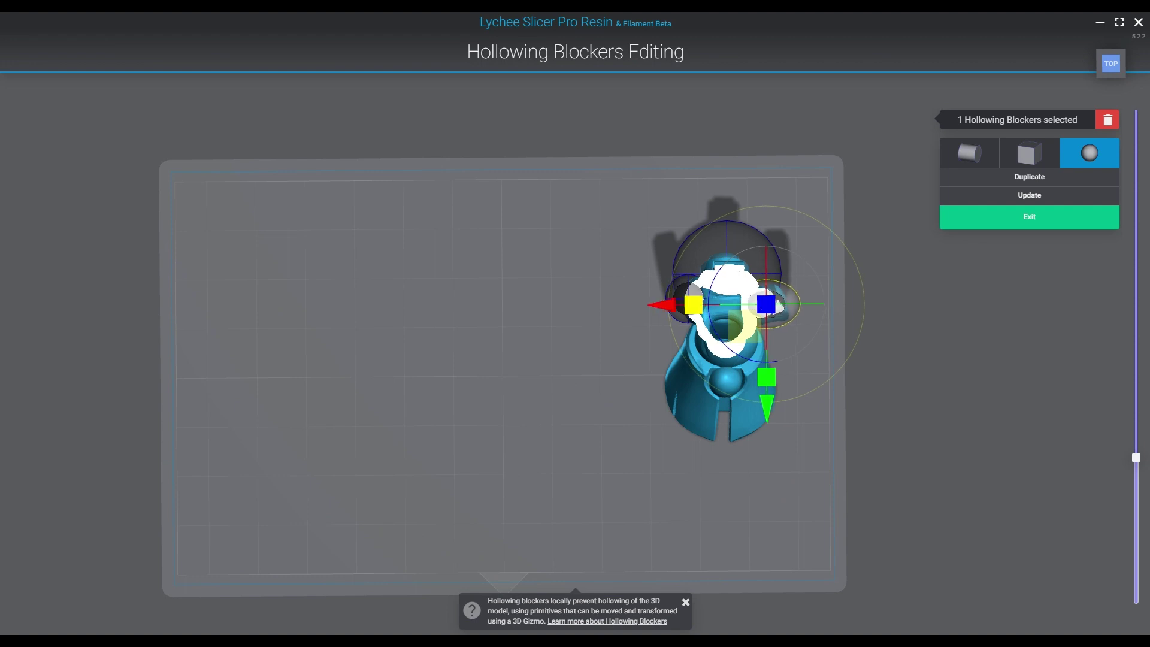
key("Escape")
- Check the rim blocker through layers 417, 721, 986 and 928, then return to layer 1004
mouse_move(1136, 458)
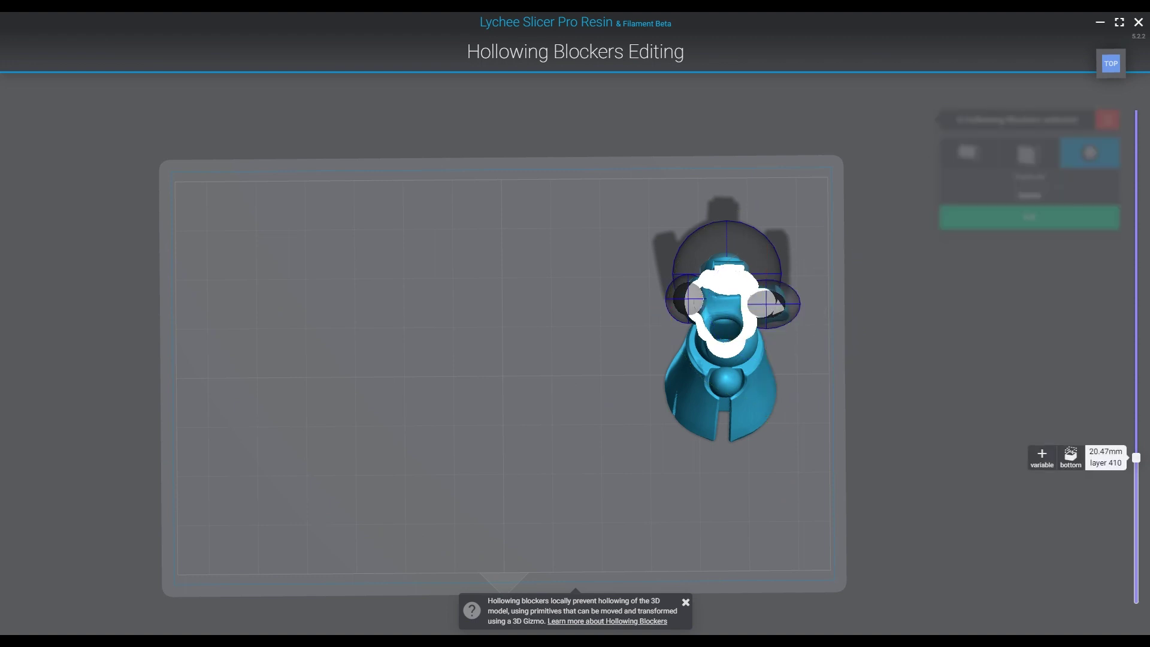
left_click_drag(1135, 457, 1136, 443)
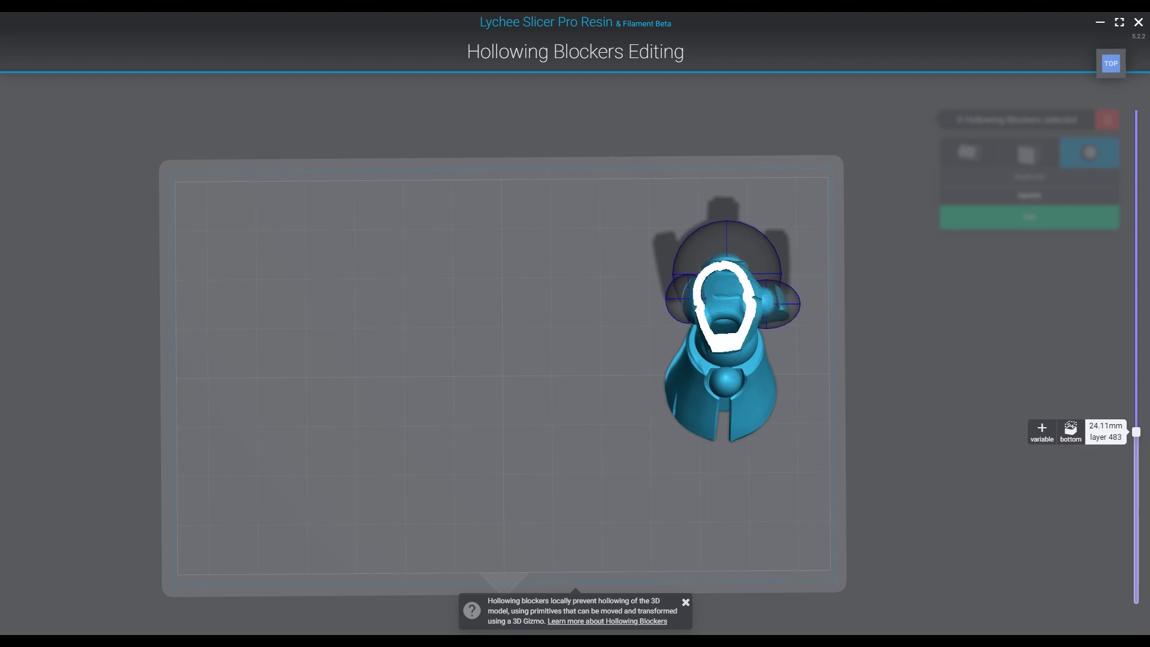
left_click_drag(1136, 432, 1136, 263)
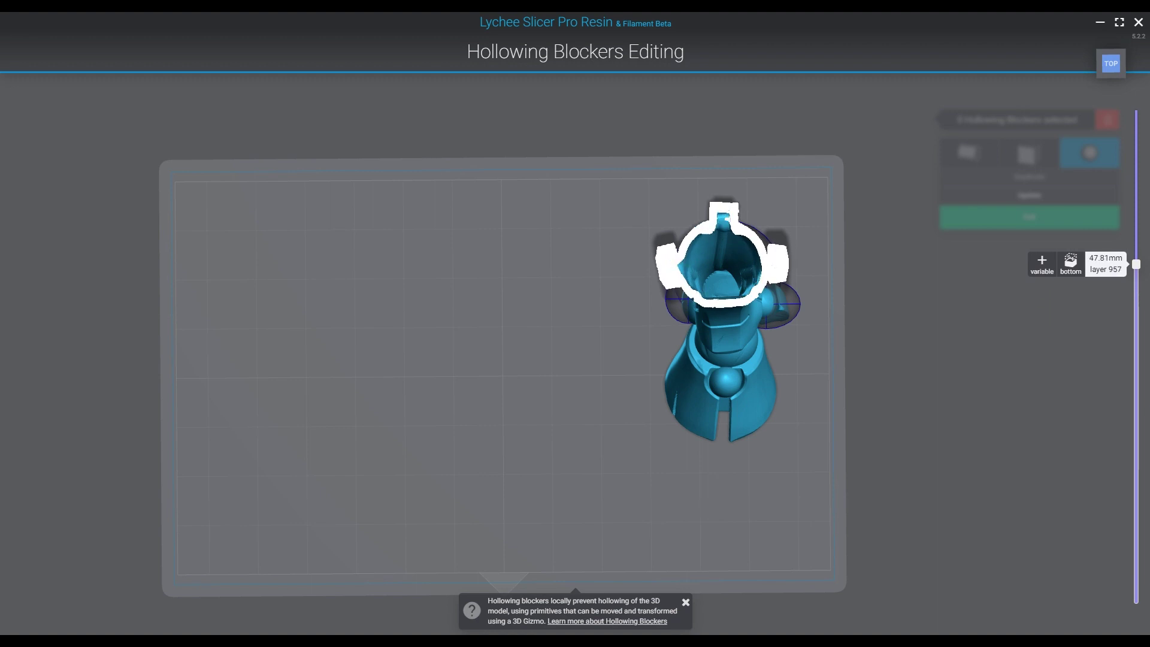
left_click_drag(1136, 262, 1136, 254)
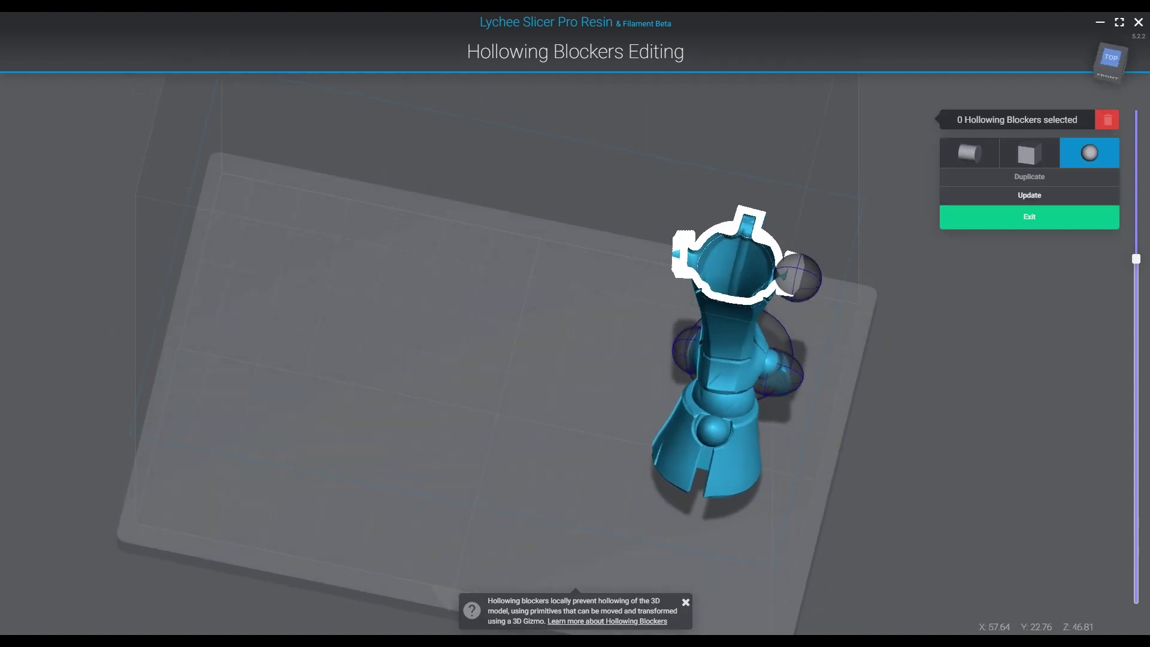
left_click(793, 277)
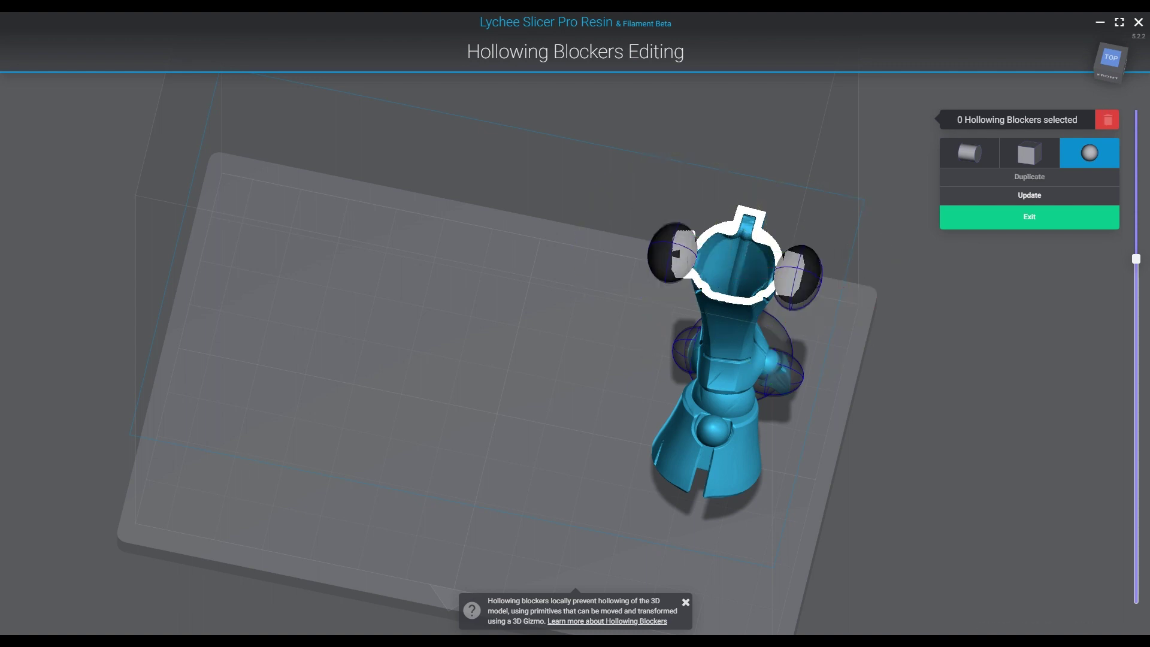
mouse_move(1136, 258)
left_mouse_down()
mouse_move(1137, 278)
mouse_move(1136, 234)
mouse_move(1137, 273)
left_mouse_up()
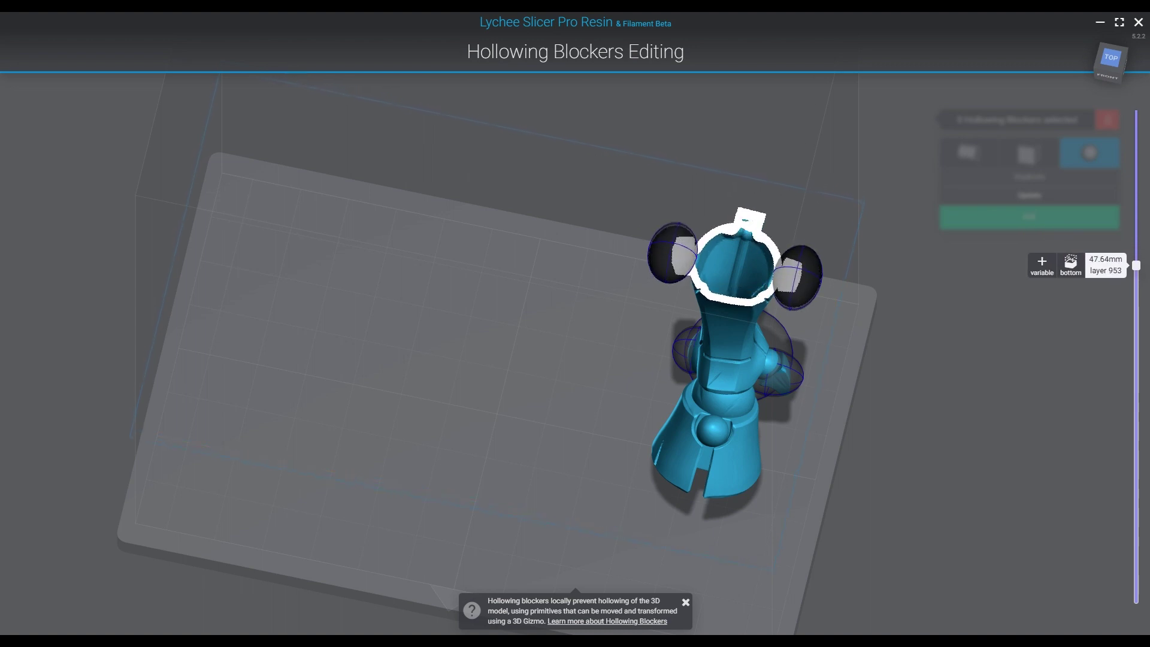
left_click_drag(1136, 264, 1136, 264)
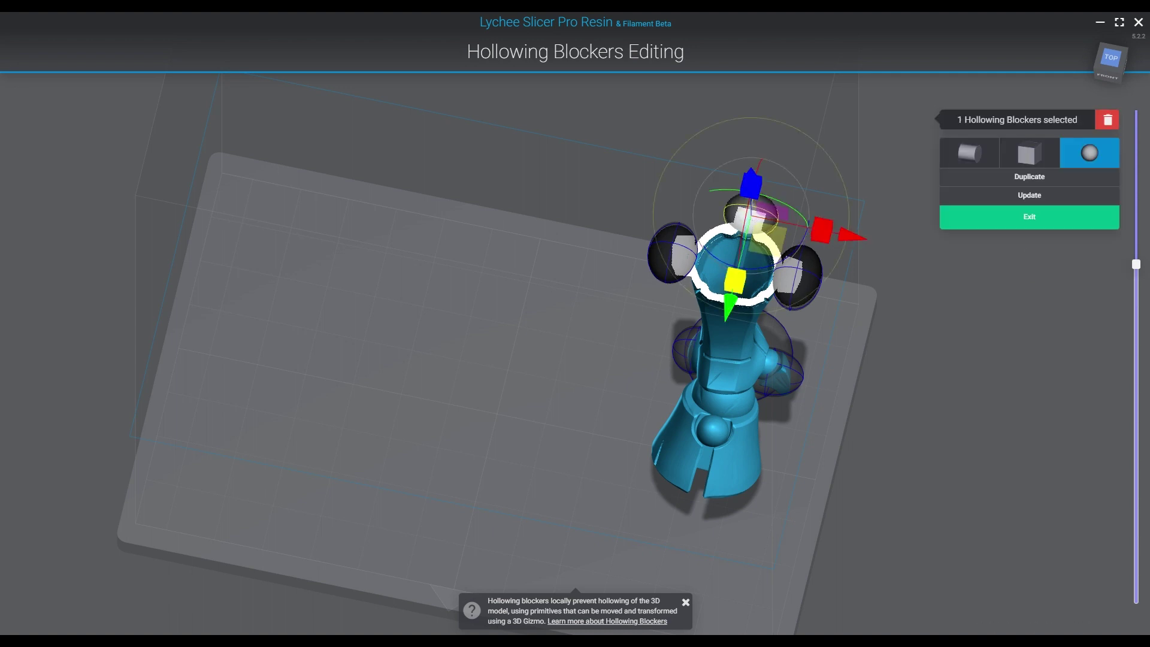
mouse_move(1137, 264)
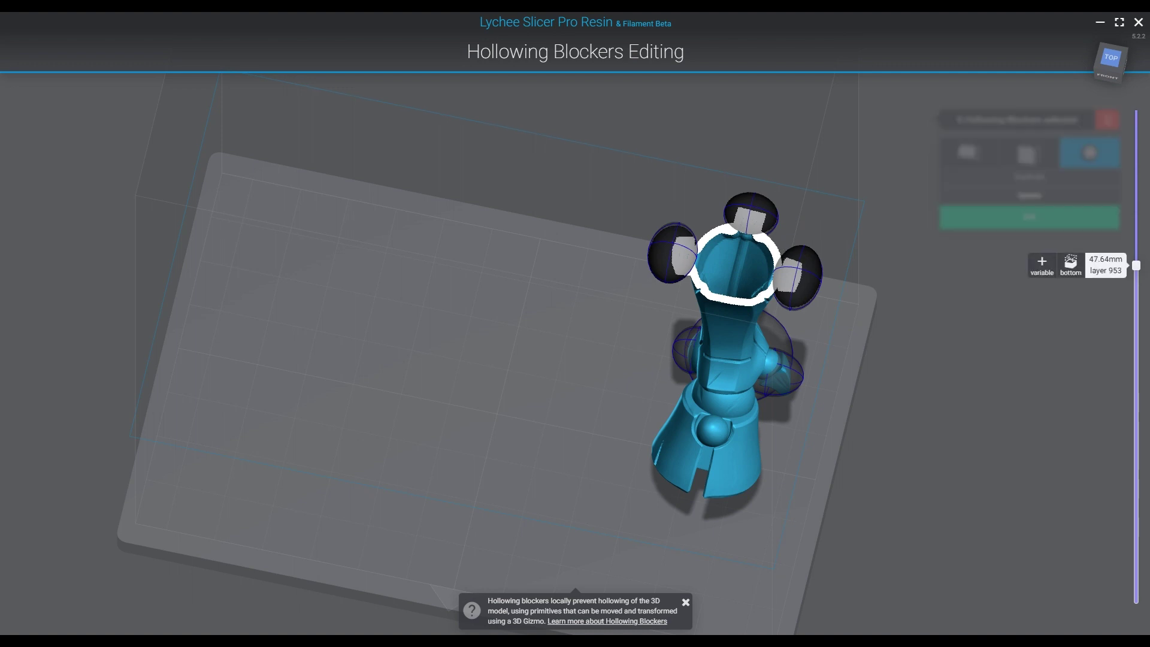
left_click_drag(1136, 263, 1136, 111)
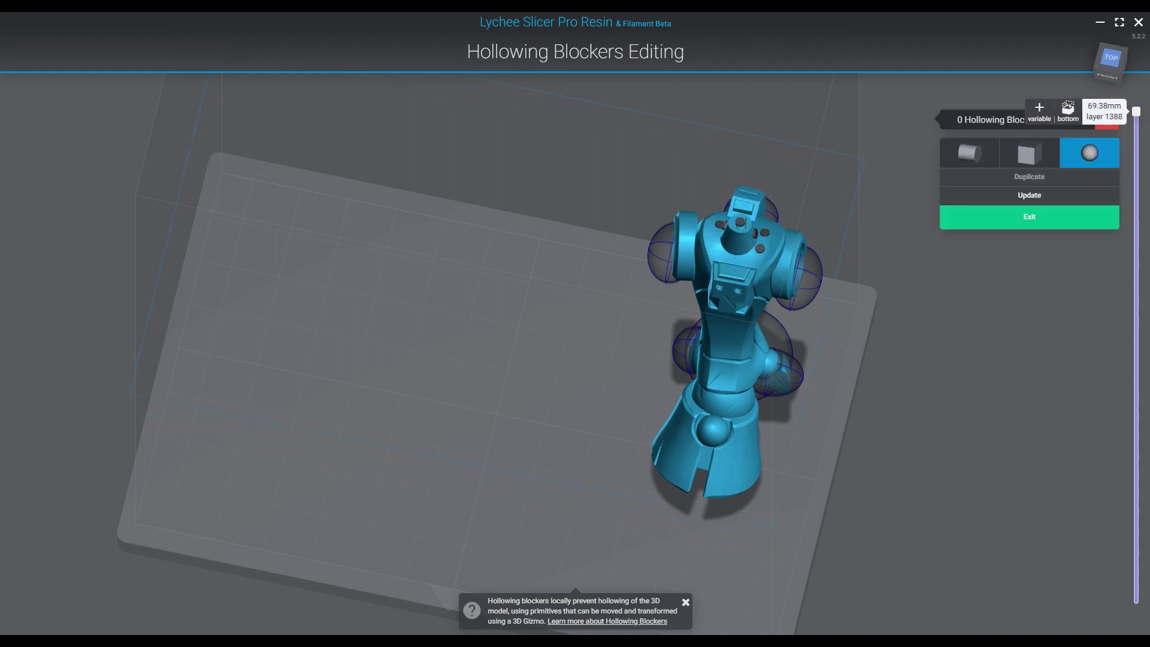
- Exit blocker editing to rebuild the hollowing, then inspect the slices at layers 603 and 69
left_click_drag(539, 299, 569, 324)
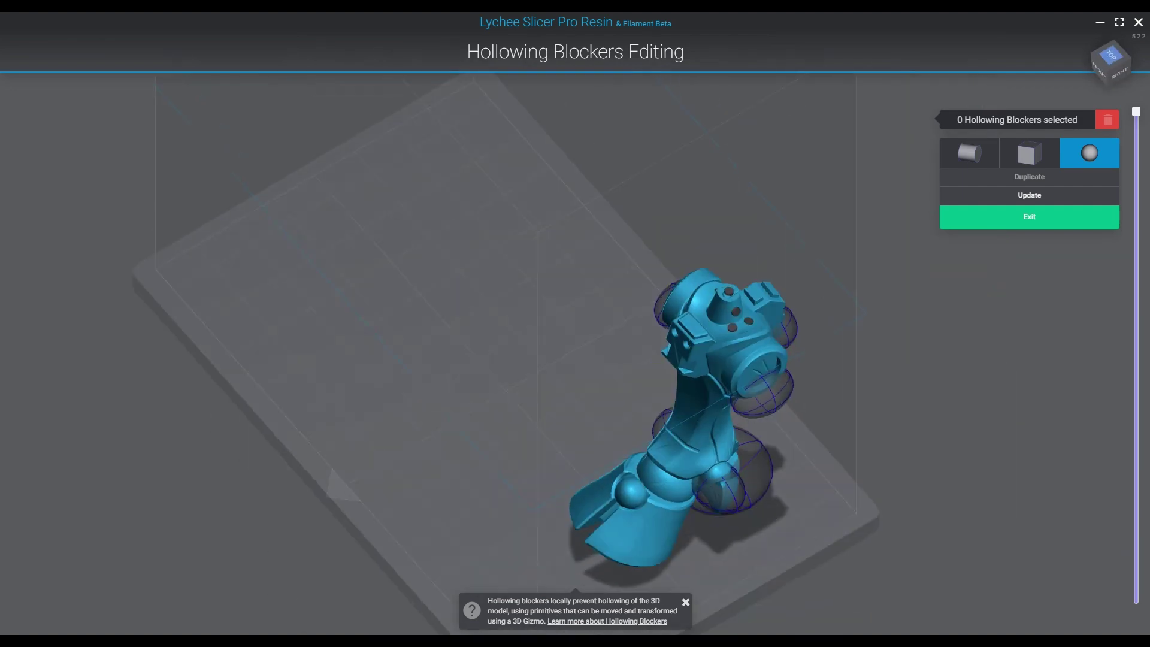
key("Escape")
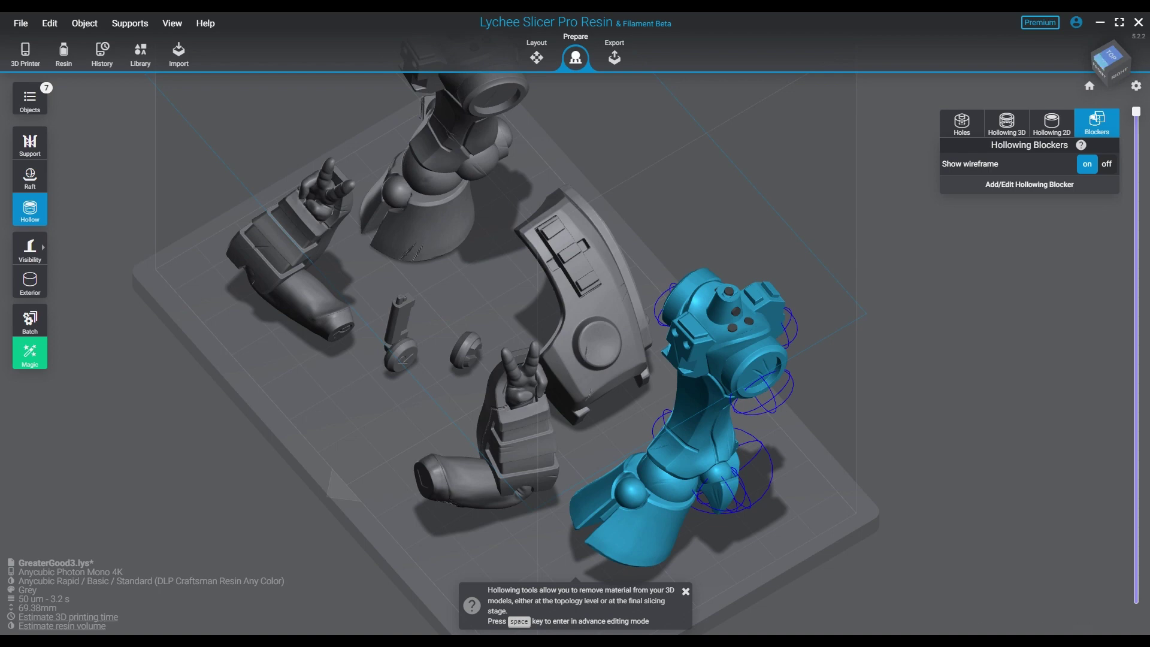
left_click_drag(1136, 112, 1137, 564)
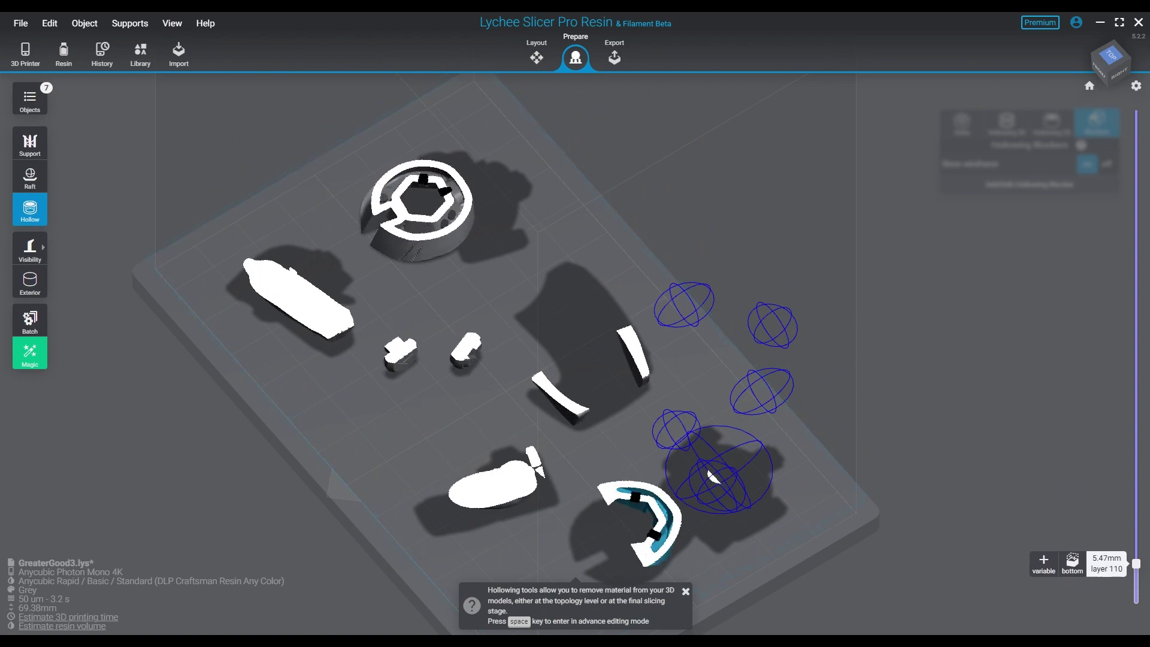
left_click_drag(575, 323, 683, 323)
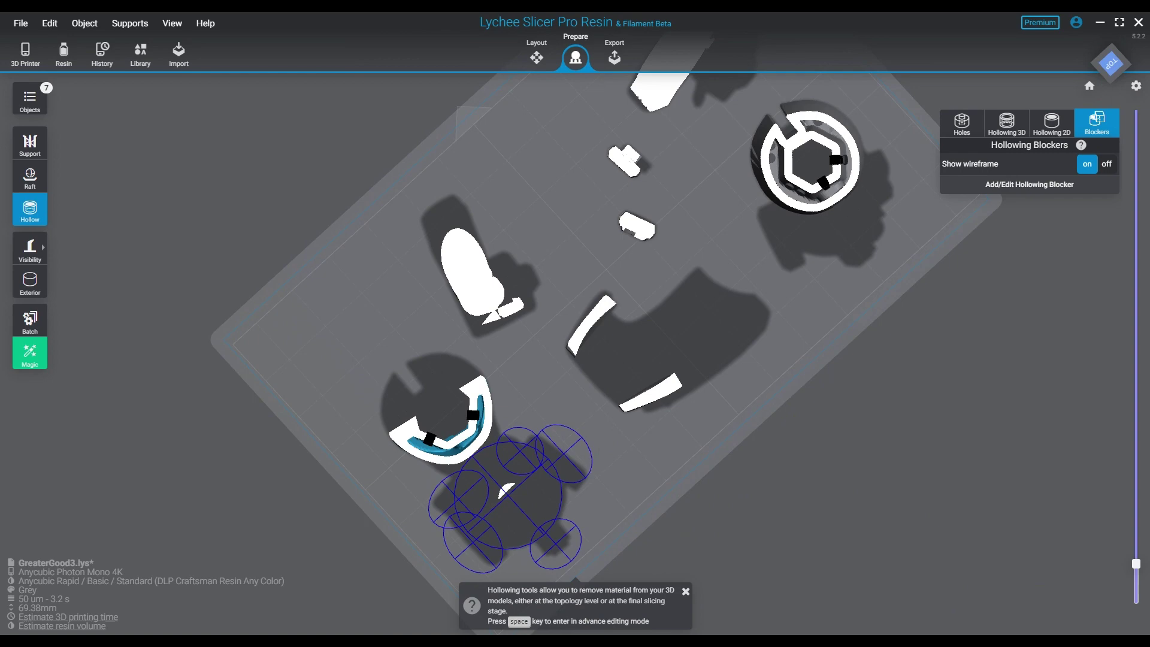
left_click_drag(1136, 563, 1136, 578)
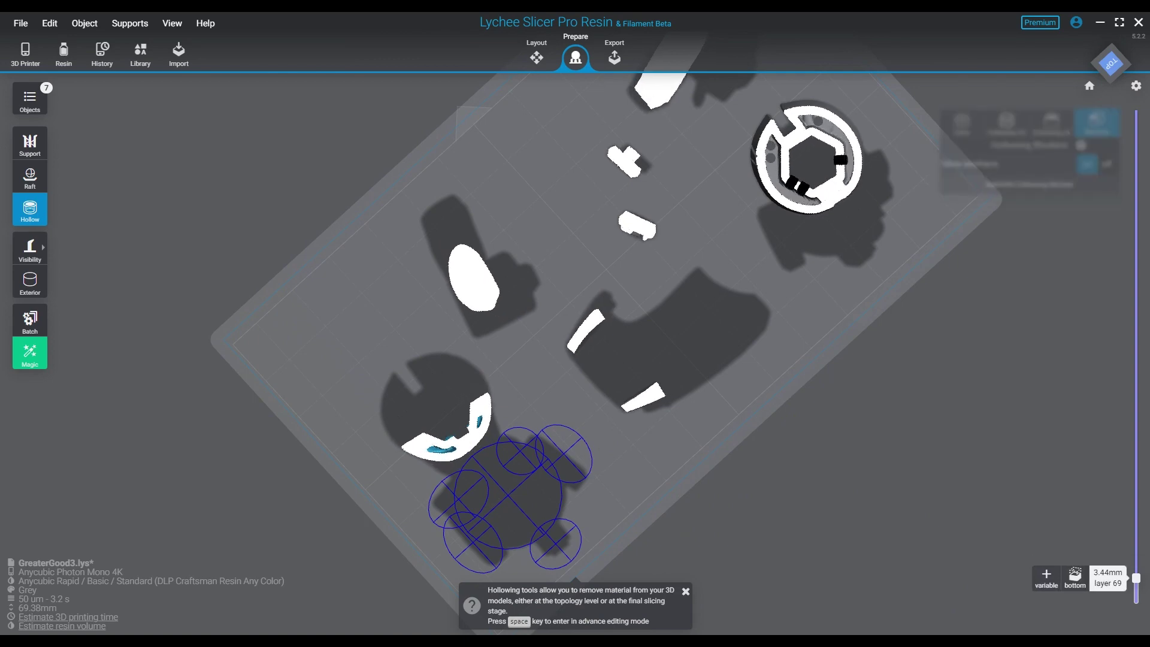
left_click_drag(682, 323, 707, 324)
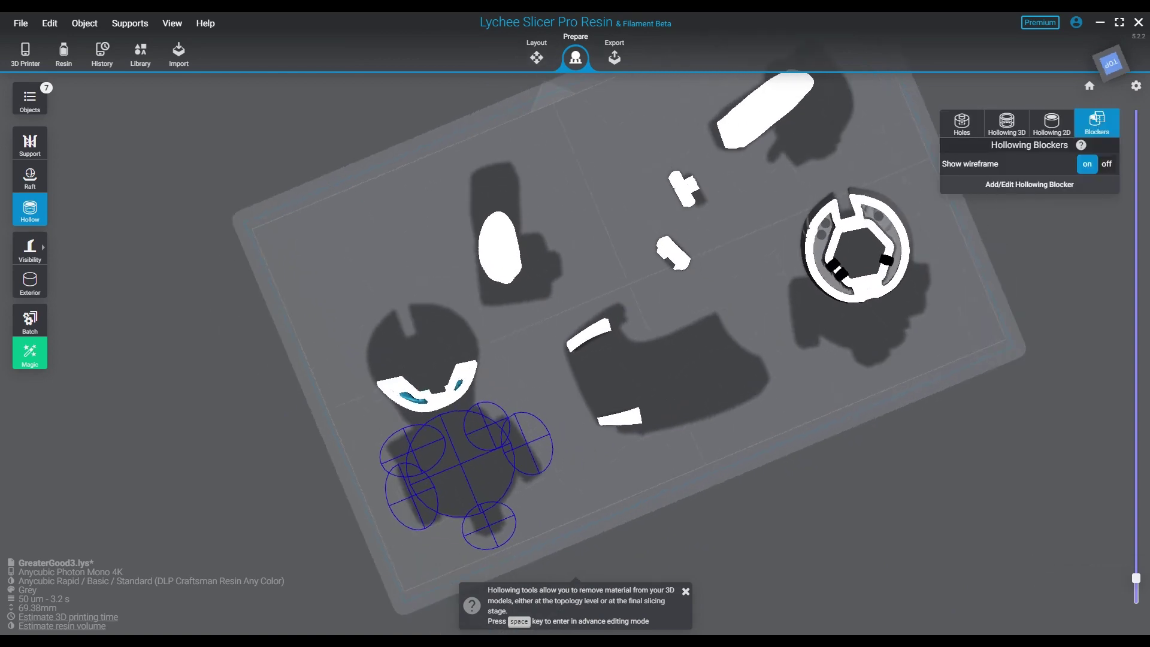
- Reopen blocker editing, move the lower-left sphere down into the hoof and the right one left along X
left_click(1029, 184)
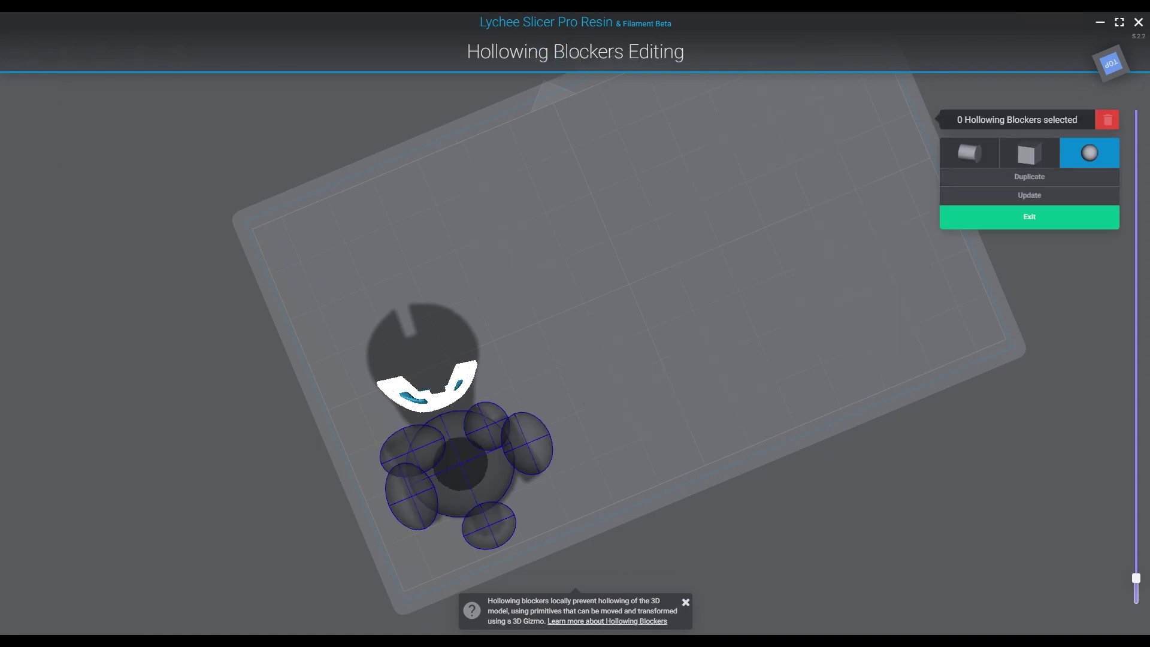
left_click_drag(671, 324, 719, 323)
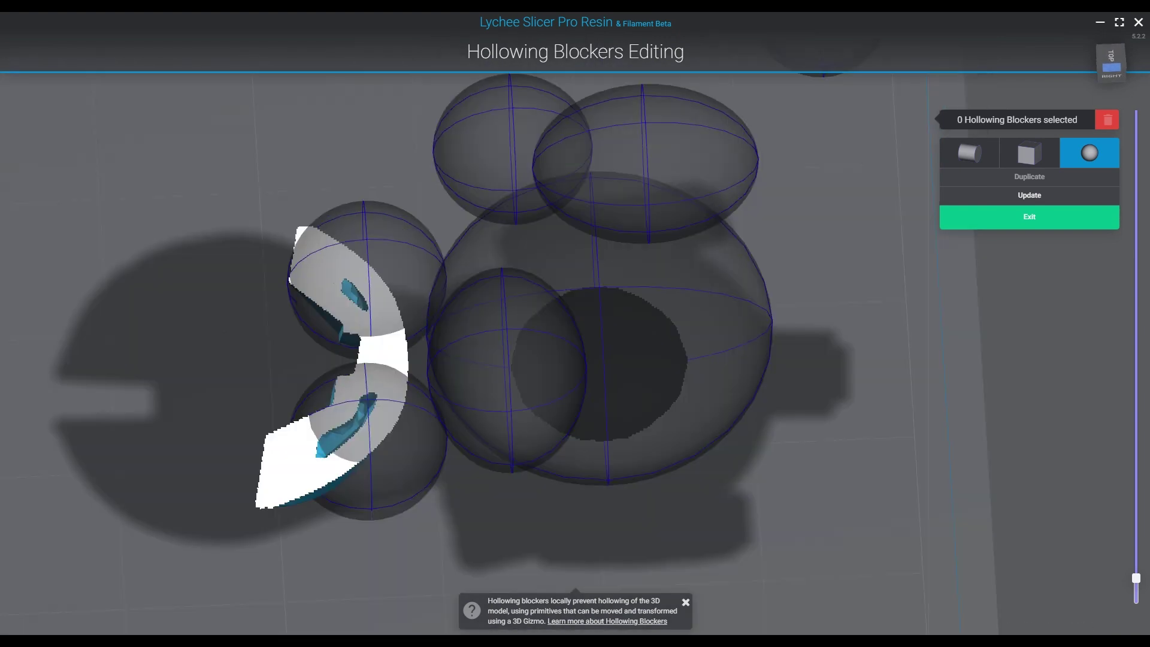
left_click(366, 442)
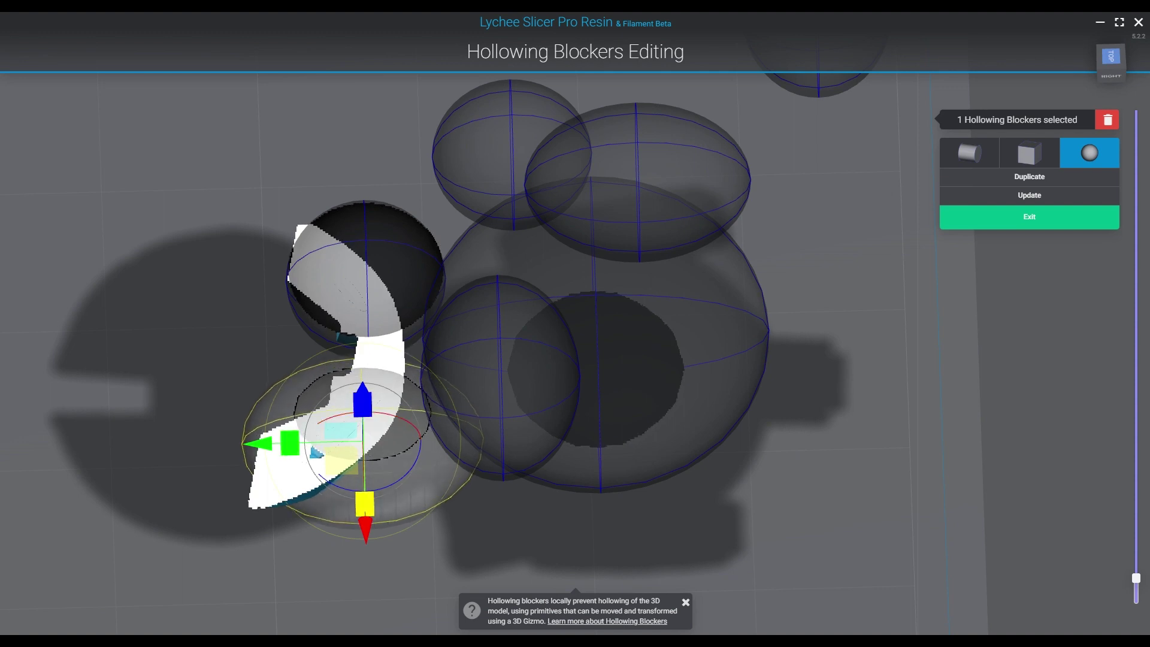
left_click_drag(365, 527, 479, 509)
left_click(366, 546)
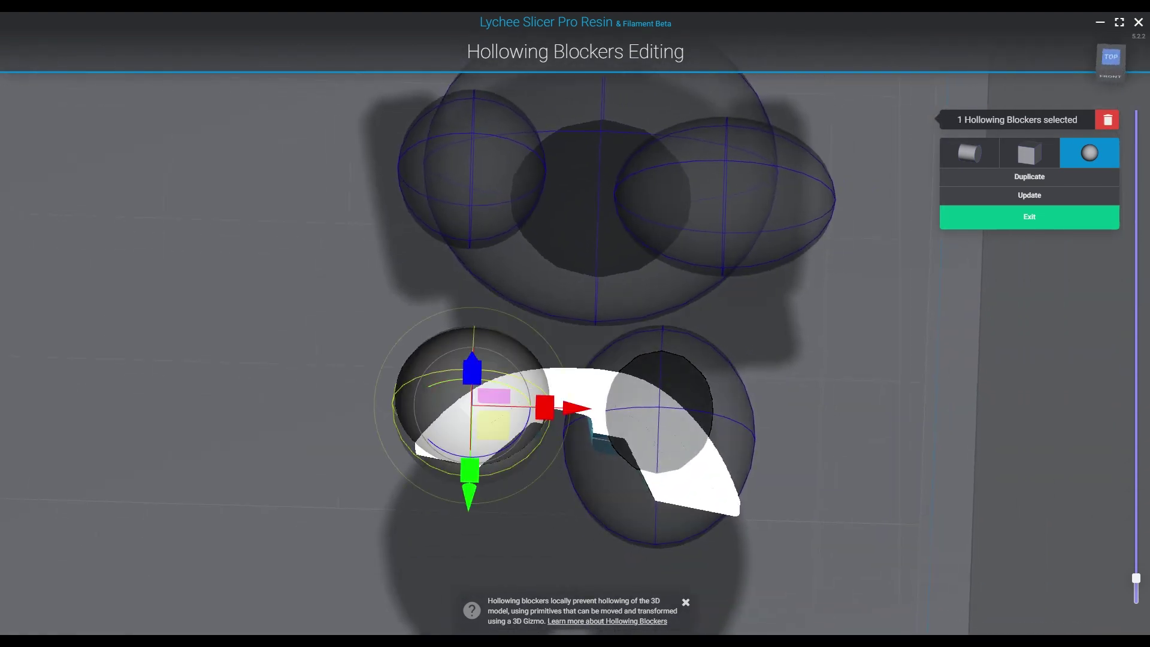
left_click(659, 437)
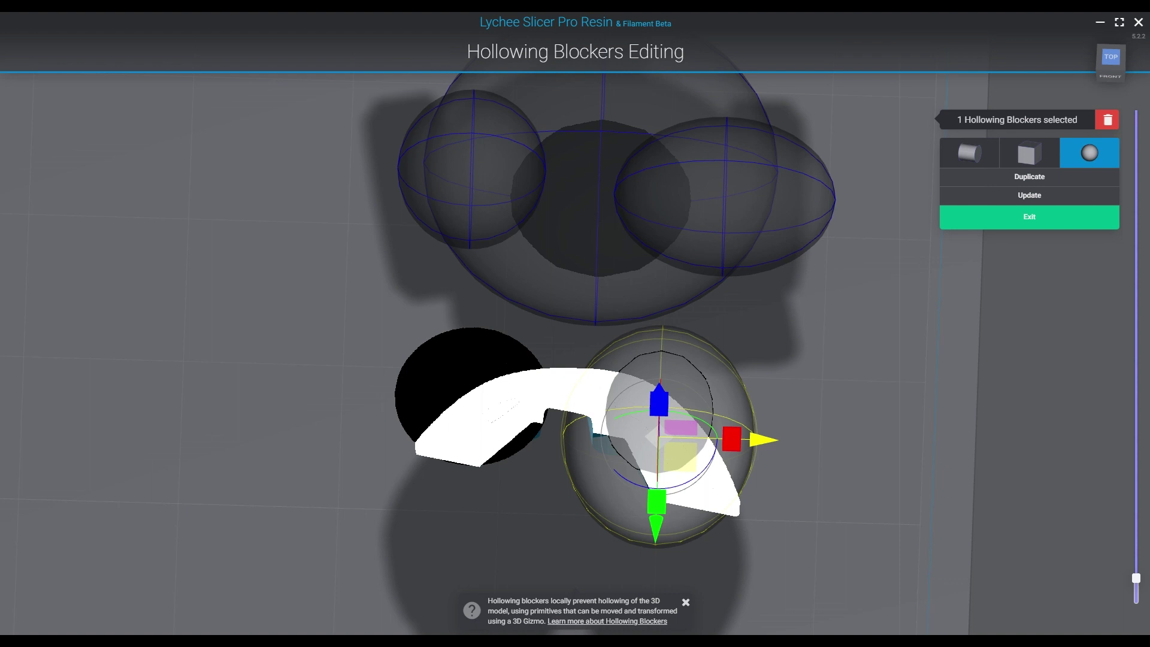
left_click_drag(763, 440, 586, 437)
key("Escape")
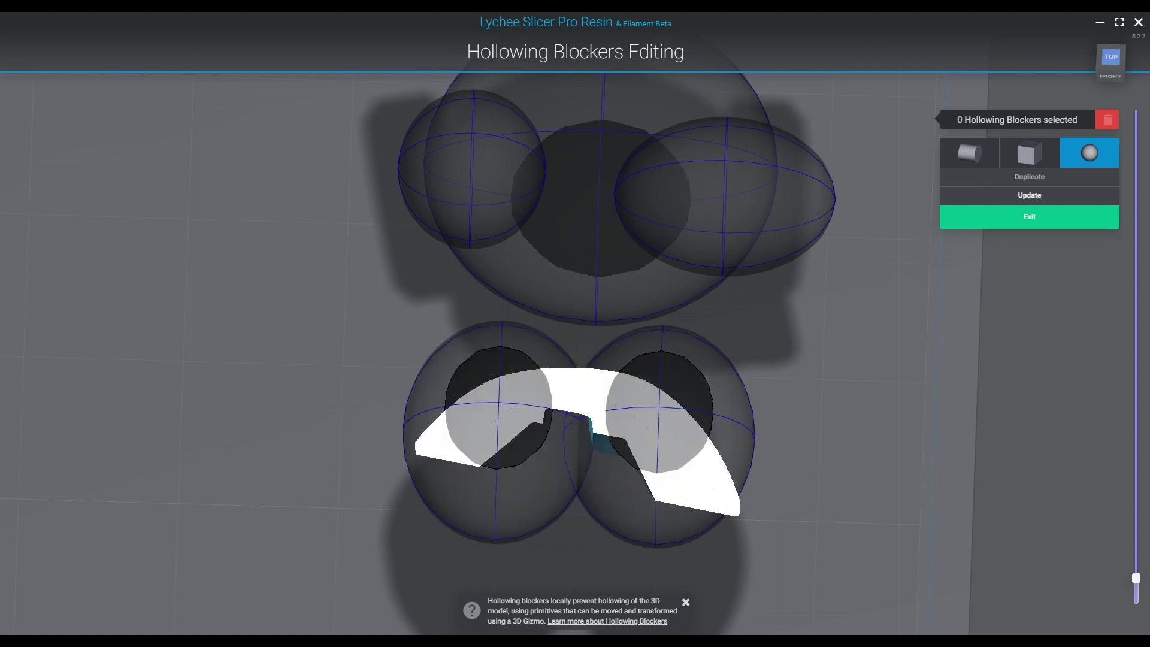
- At layer 79, scale up the lower-right and lower-left sphere blockers to cover the hoof gaps
left_click_drag(1135, 578, 1136, 574)
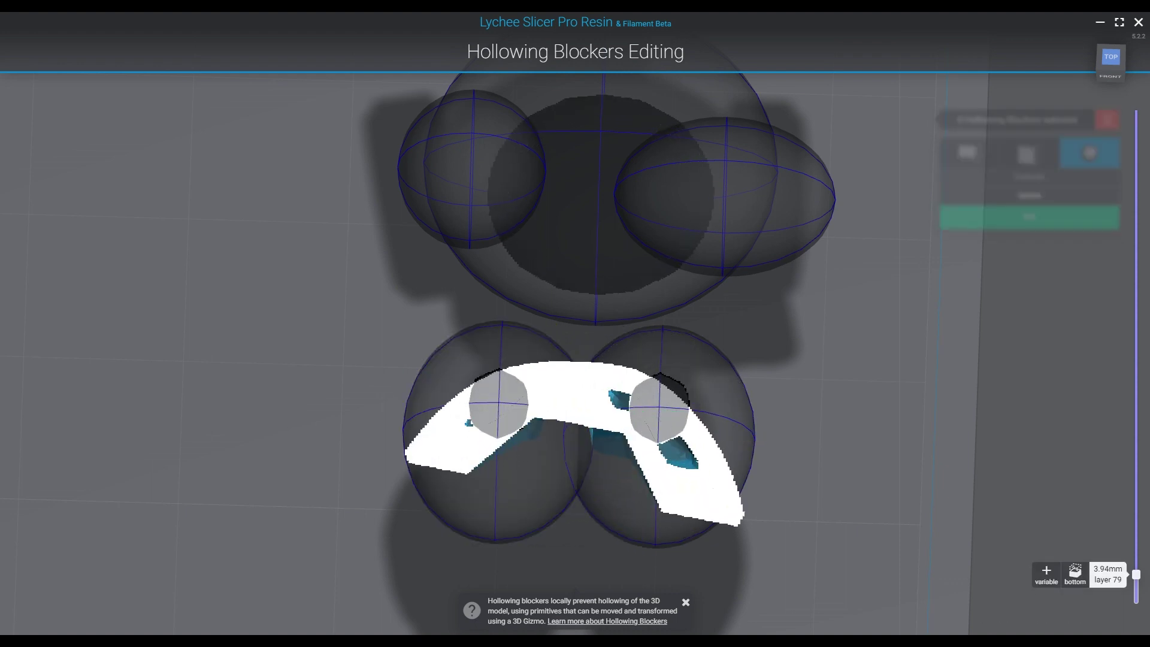
left_click(659, 434)
mouse_move(779, 479)
left_mouse_down()
mouse_move(731, 407)
mouse_move(779, 479)
left_mouse_up()
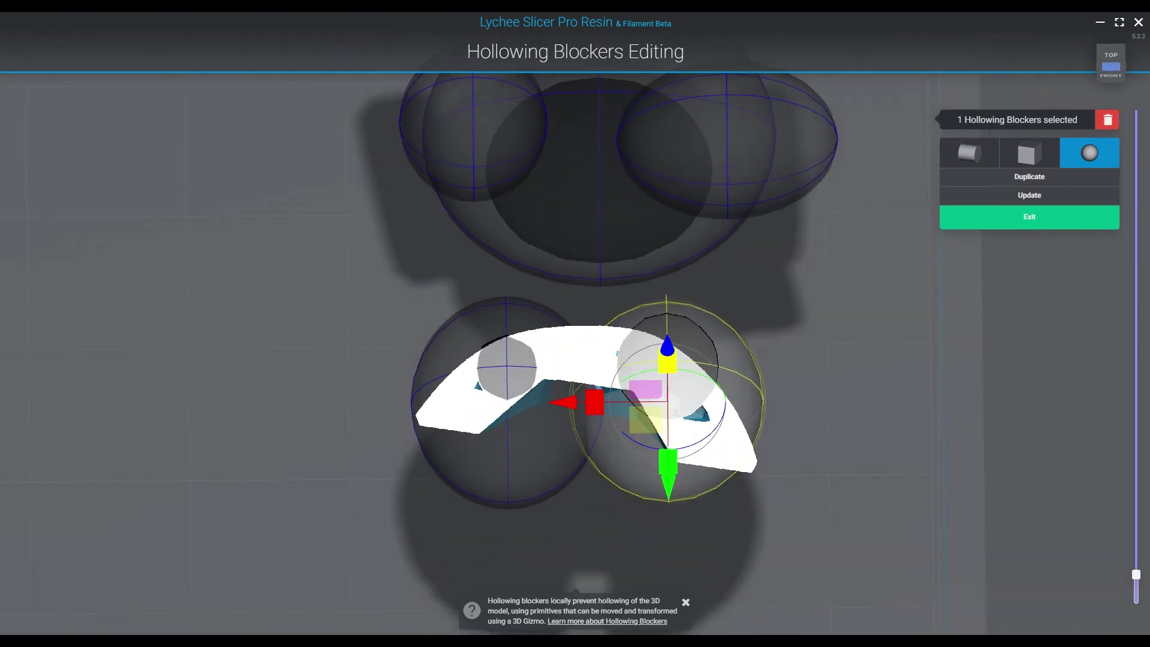
left_click_drag(667, 359, 667, 347)
left_click(479, 385)
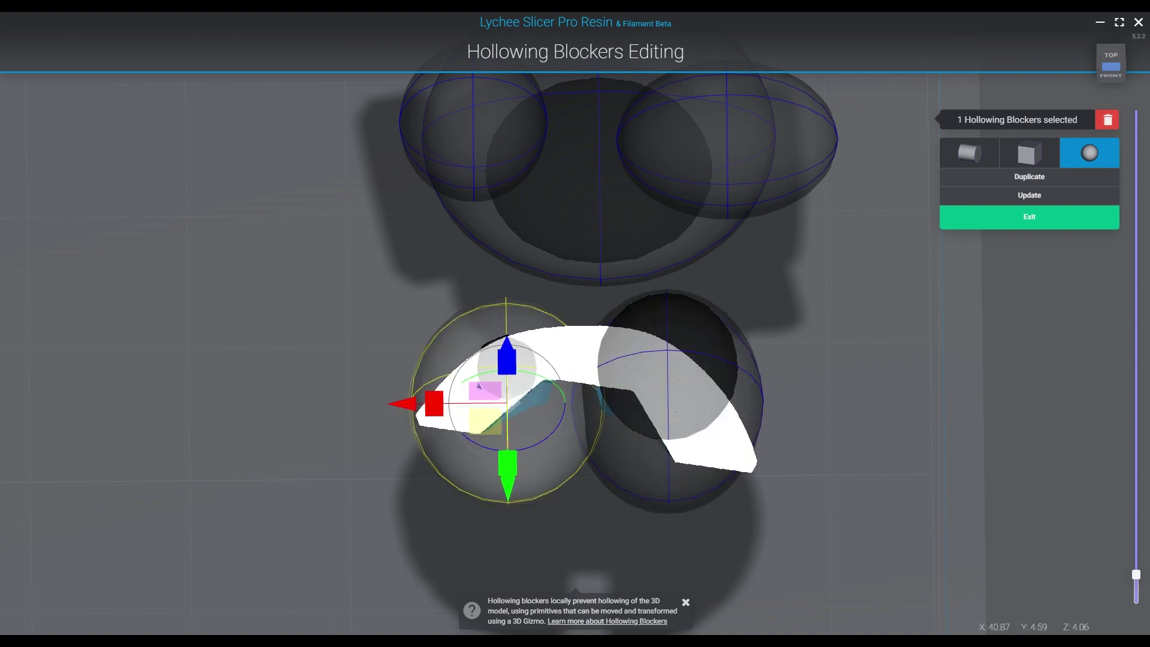
left_click_drag(478, 385, 479, 389)
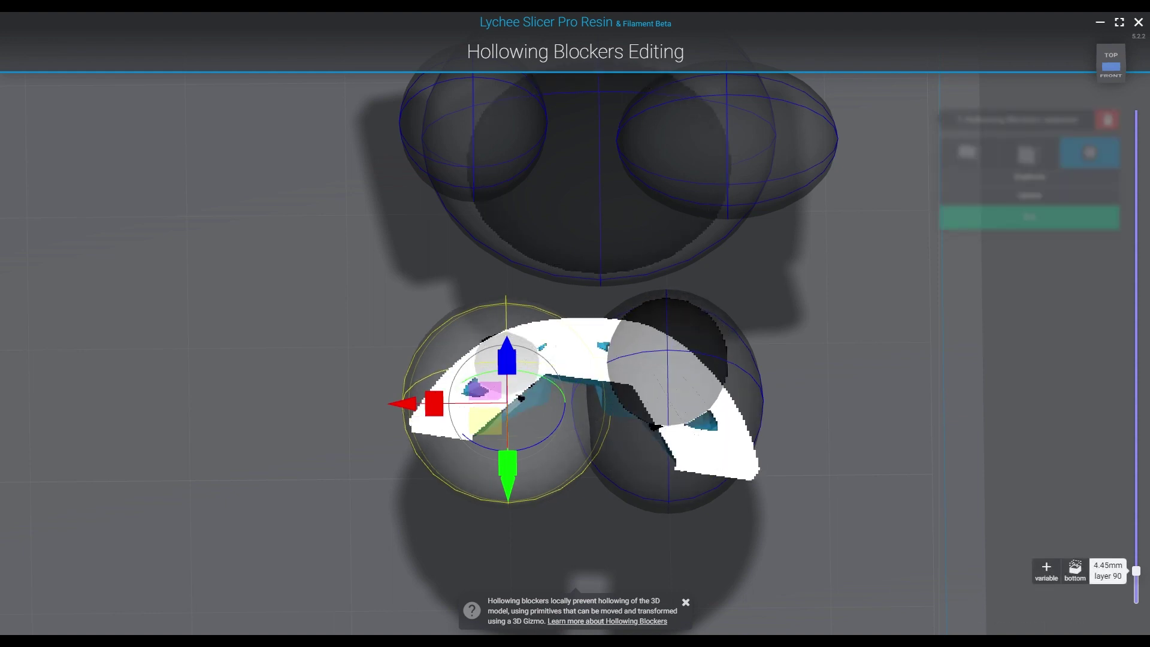
left_click_drag(599, 479, 635, 480)
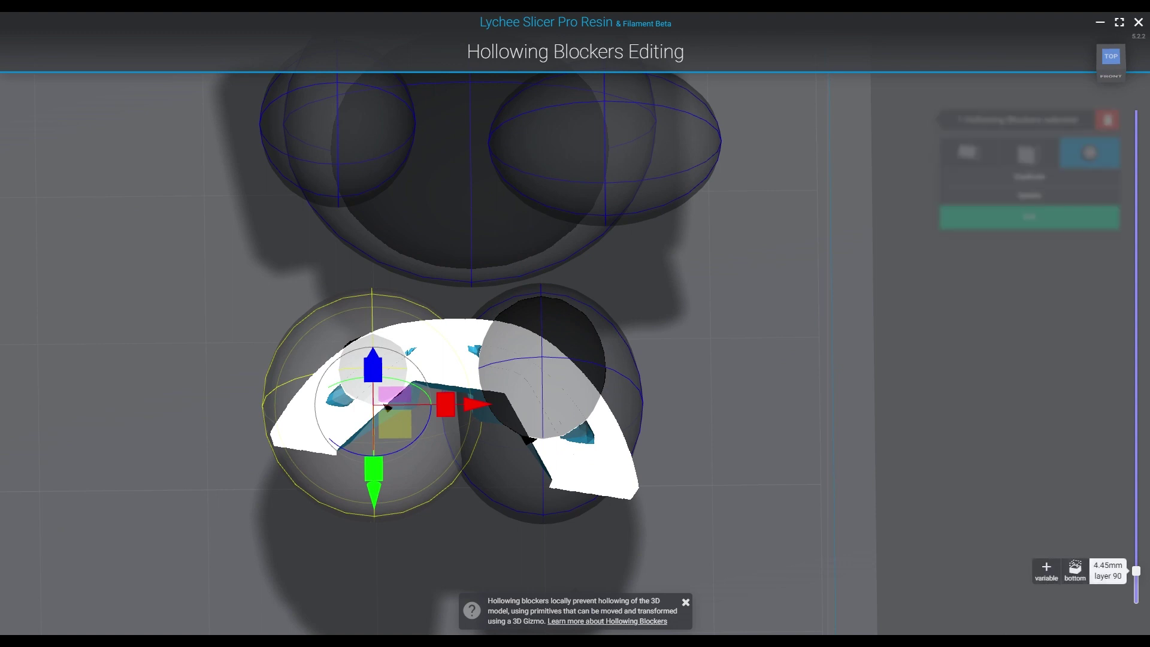
left_click_drag(1136, 571, 1136, 563)
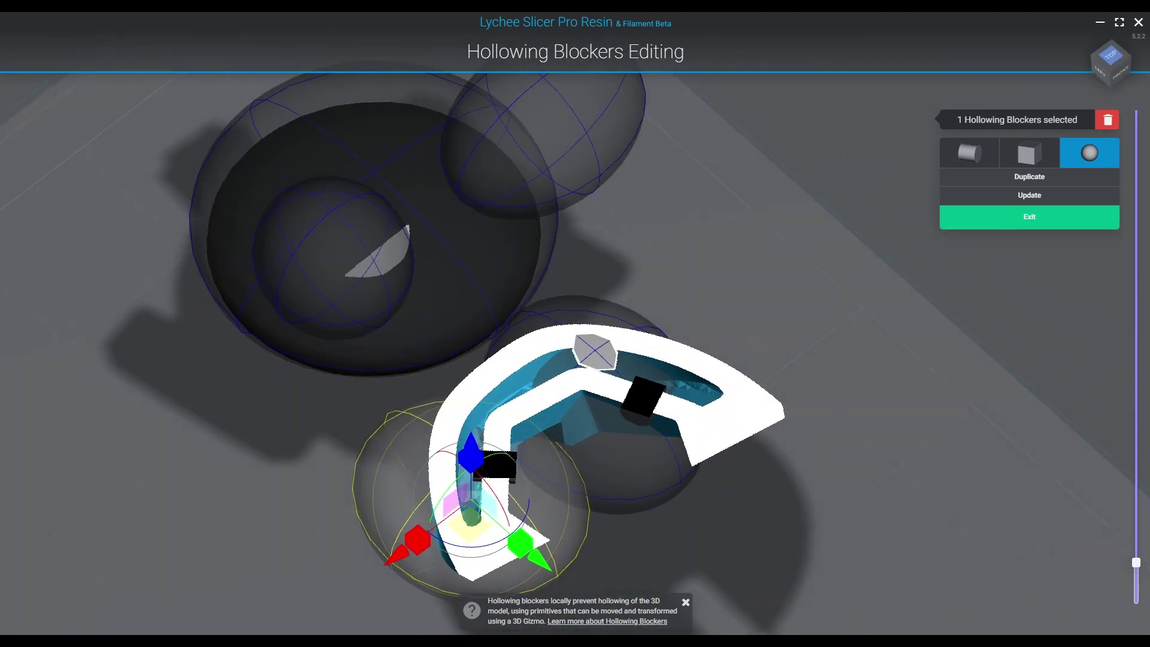
mouse_move(1135, 562)
left_click_drag(1136, 562, 1136, 572)
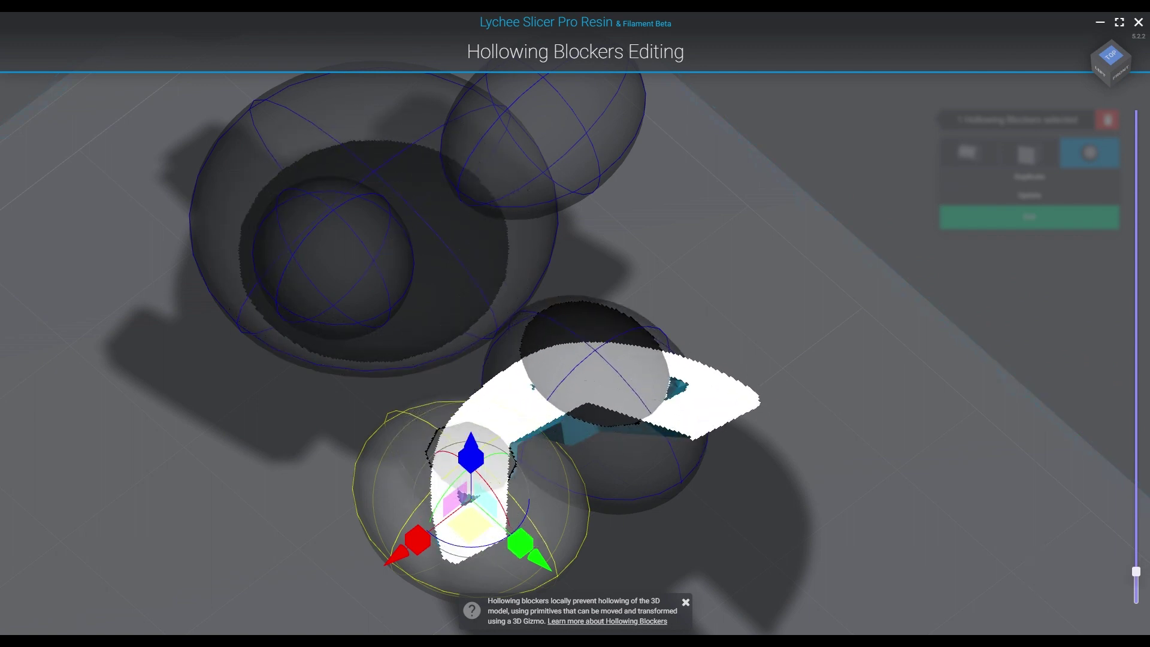
left_click(1109, 55)
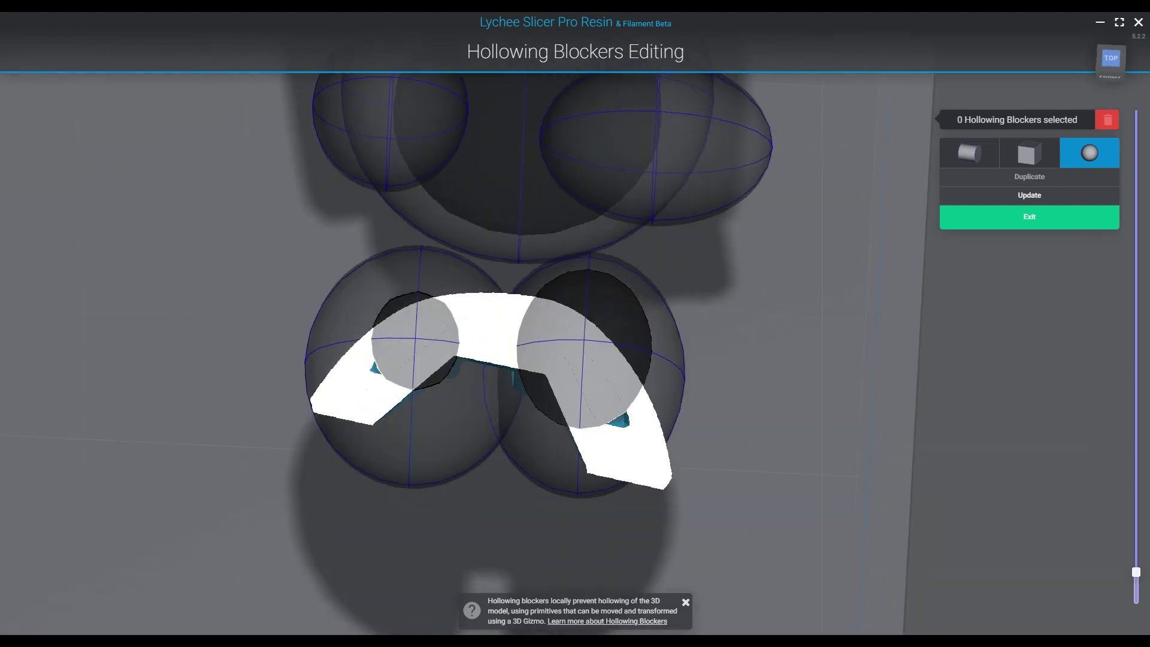
left_click(331, 359)
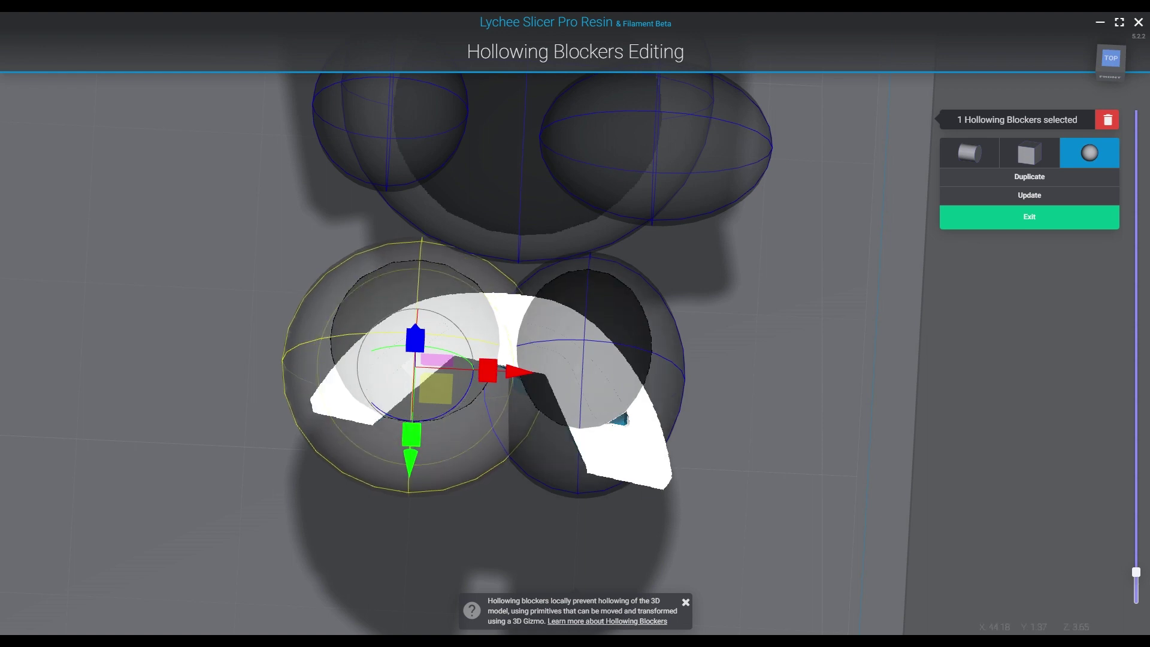
left_click(667, 359)
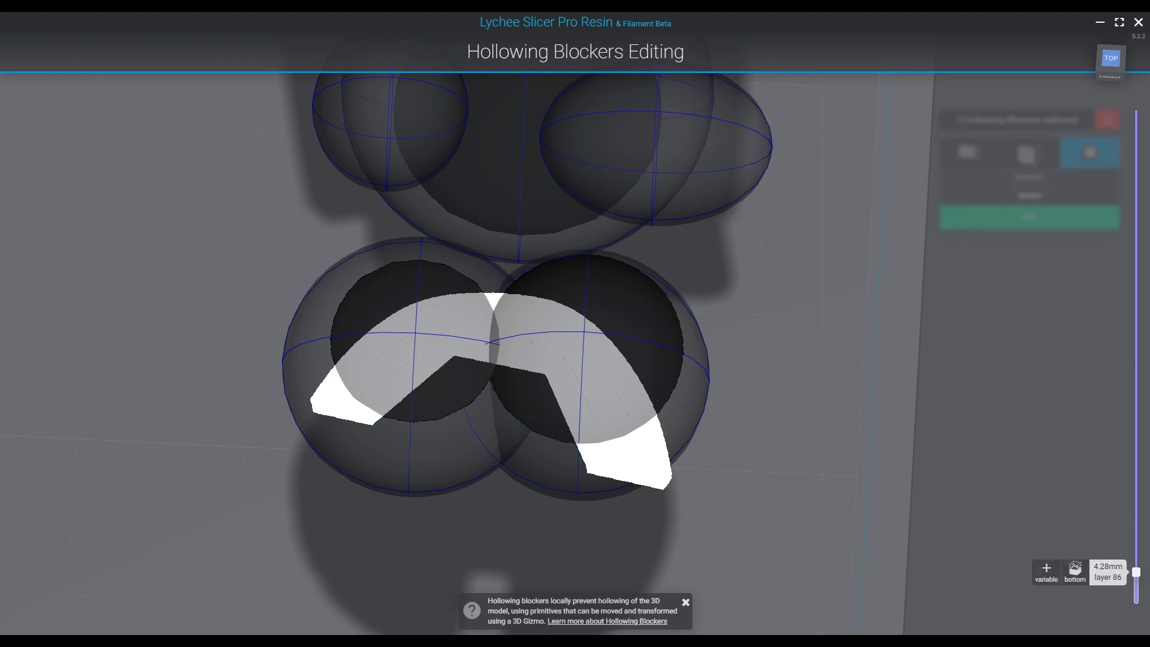
left_click_drag(1136, 572, 1135, 544)
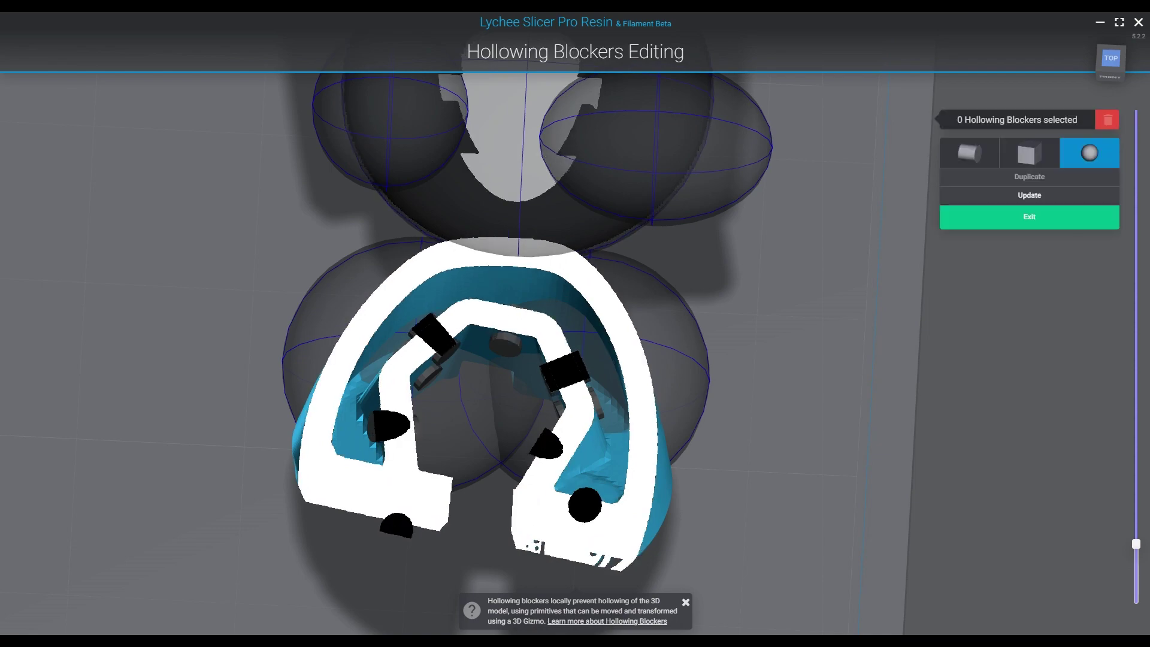
- Check the enlarged blockers from a tilted side view, then exit blocker editing to rebuild the hollowing
left_click_drag(574, 300, 749, 354)
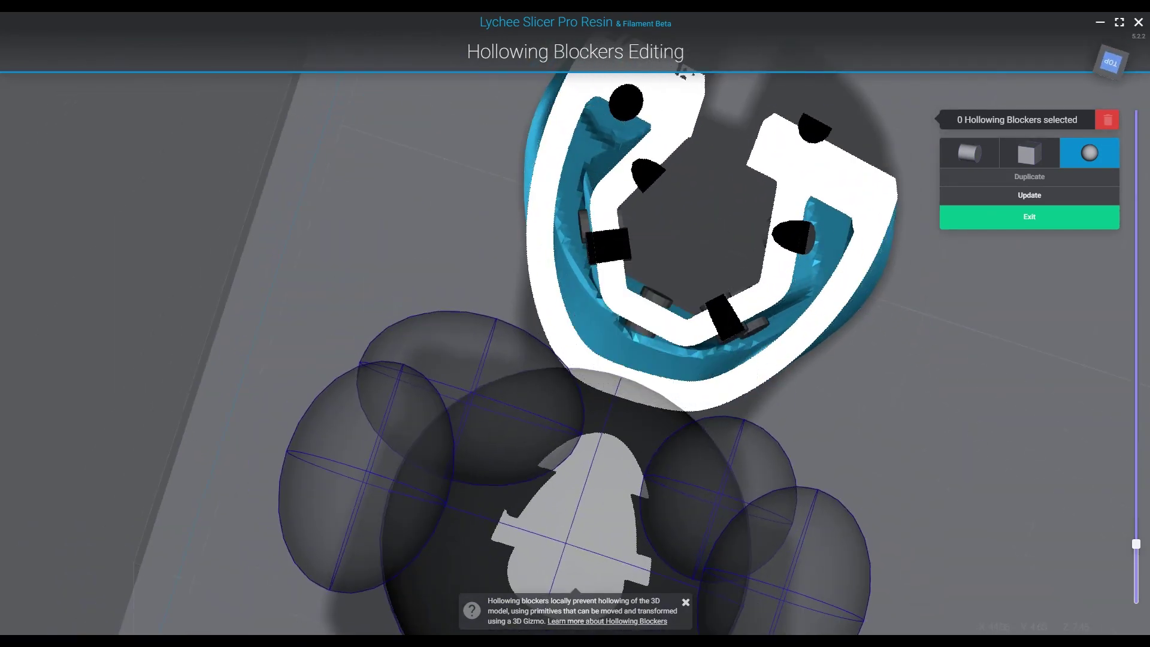
left_click(1029, 217)
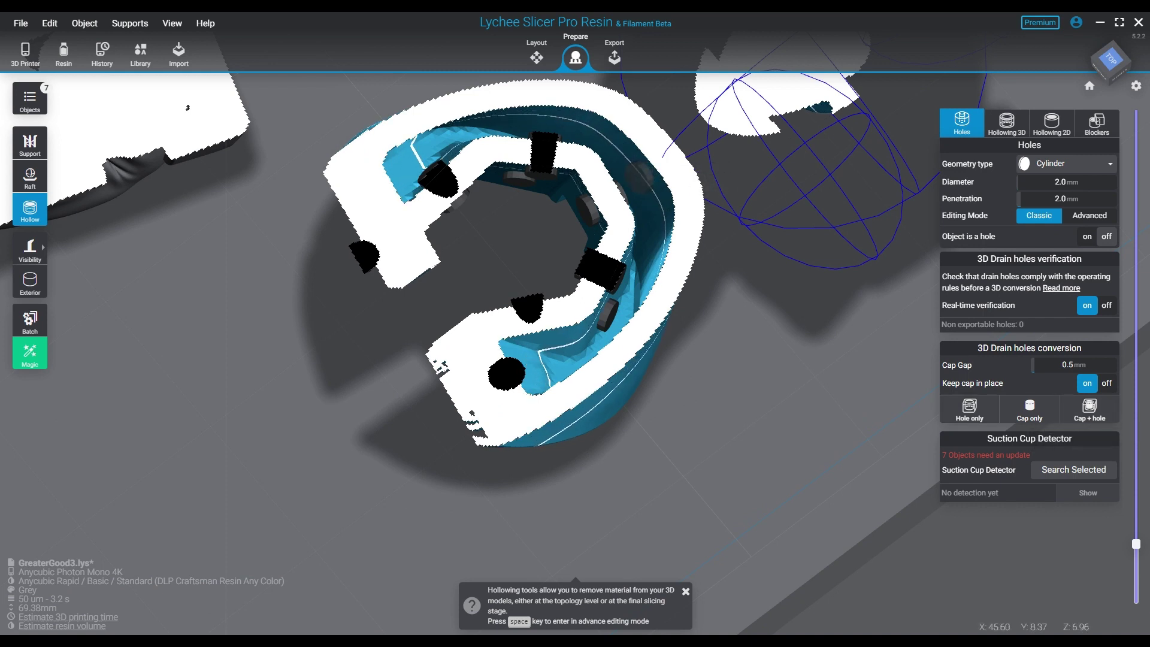
- Place a 2.0 mm cylinder drain hole on the leg, check exportability, and dismiss the caps notice
left_click(639, 174)
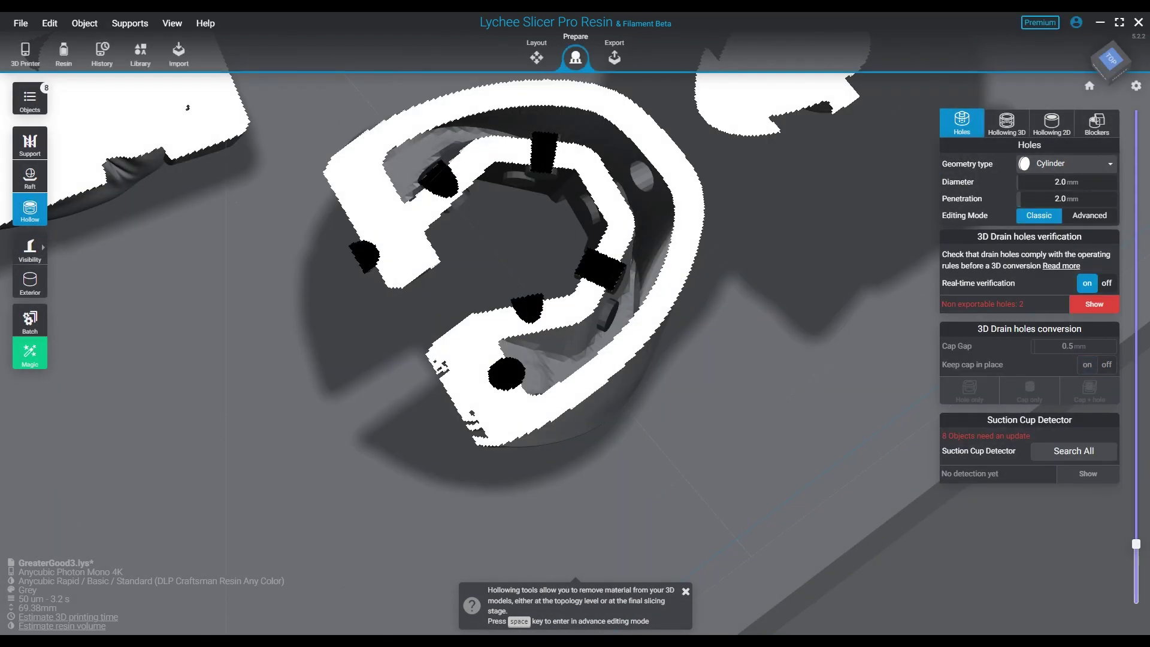
left_click_drag(187, 108, 252, 156)
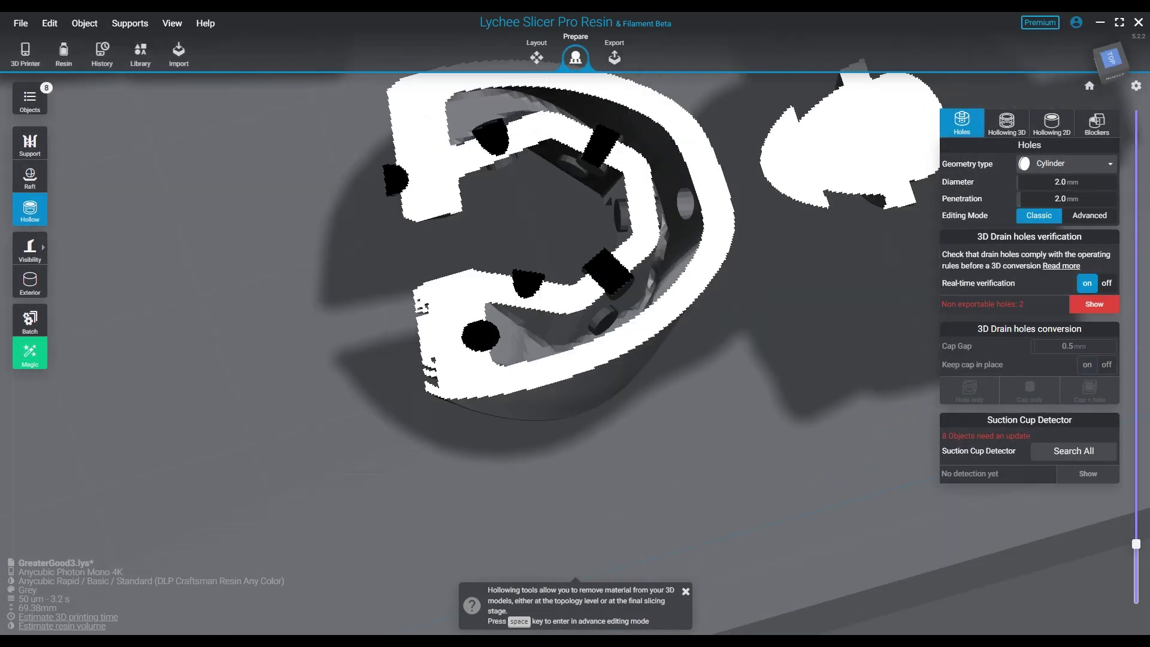
key("Return")
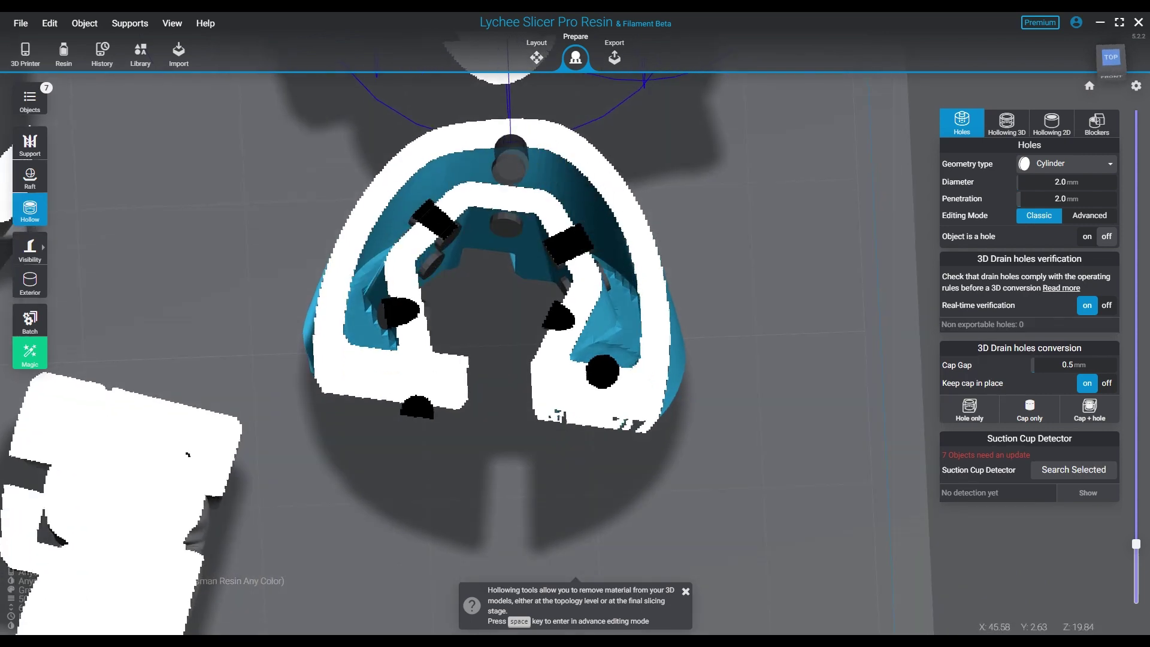
- Edit the left model's upper-left sphere blocker, check layer 134, and rebuild the hollowing
key("space")
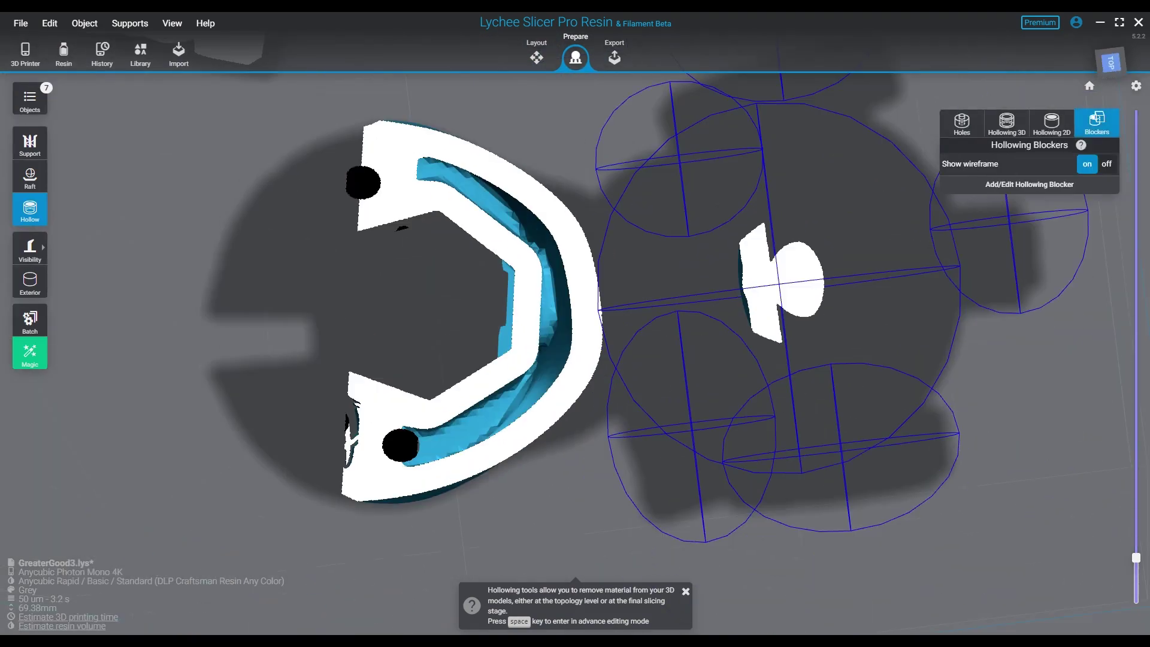
key("space")
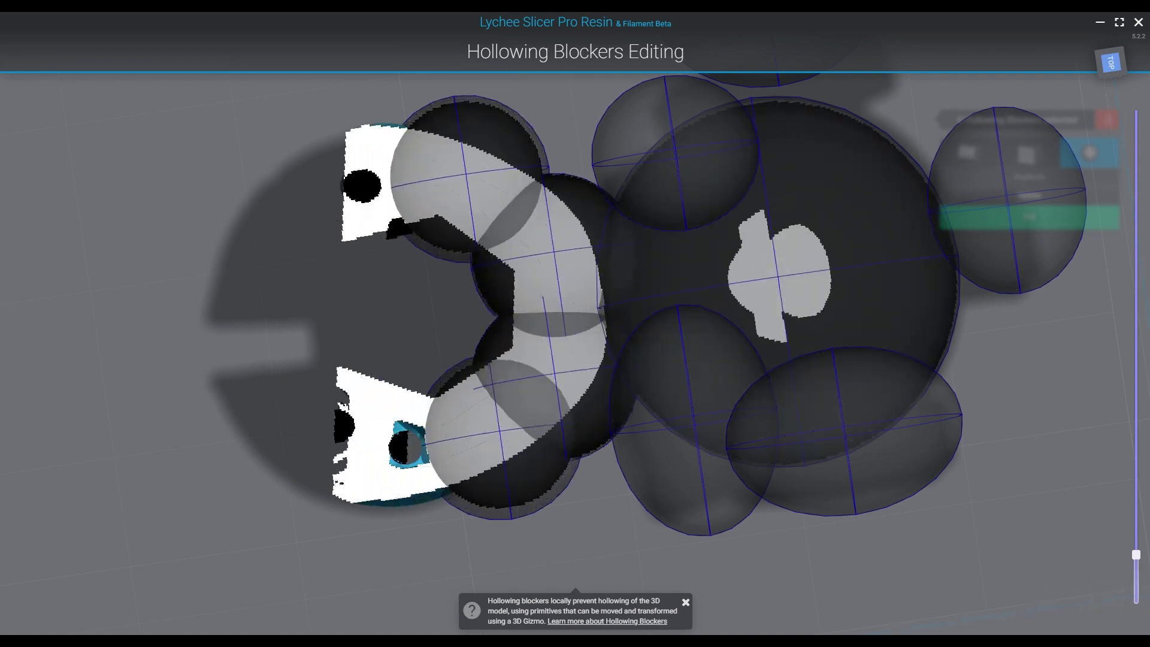
left_click(465, 174)
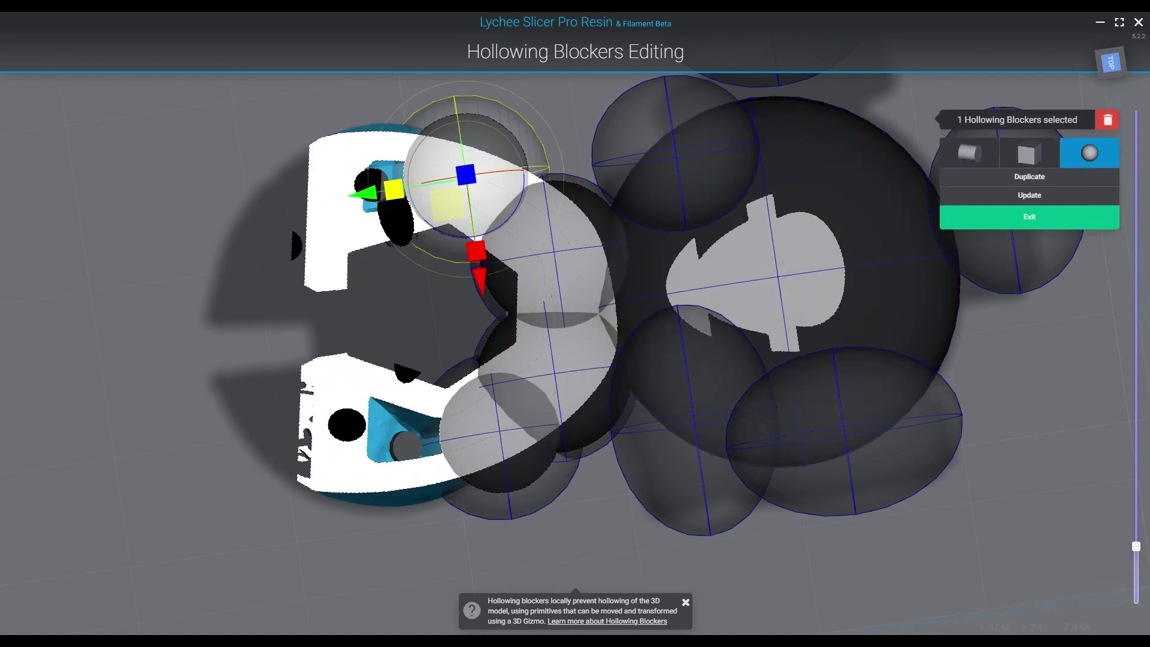
left_click_drag(1135, 546, 1135, 555)
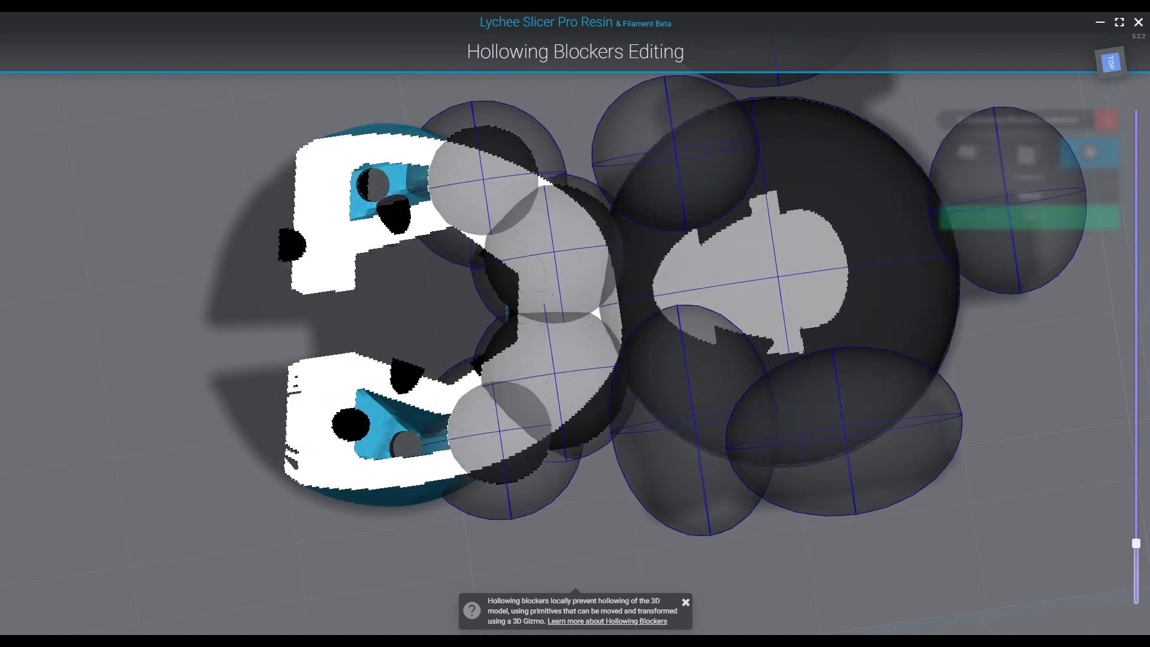
key("Escape")
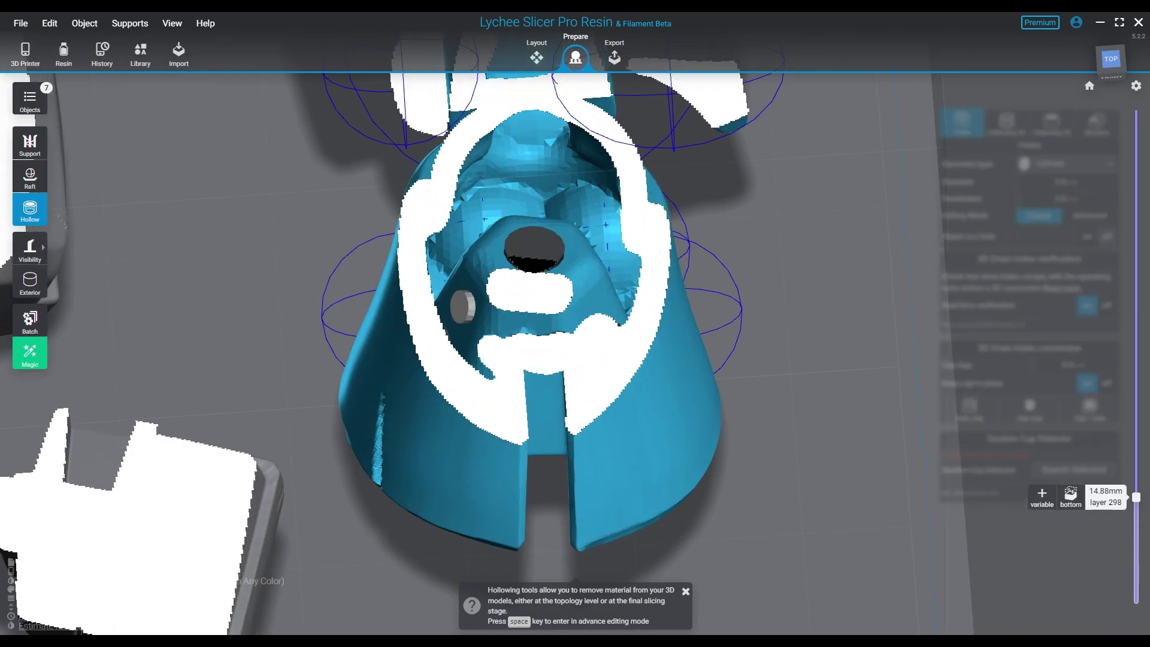
key("space")
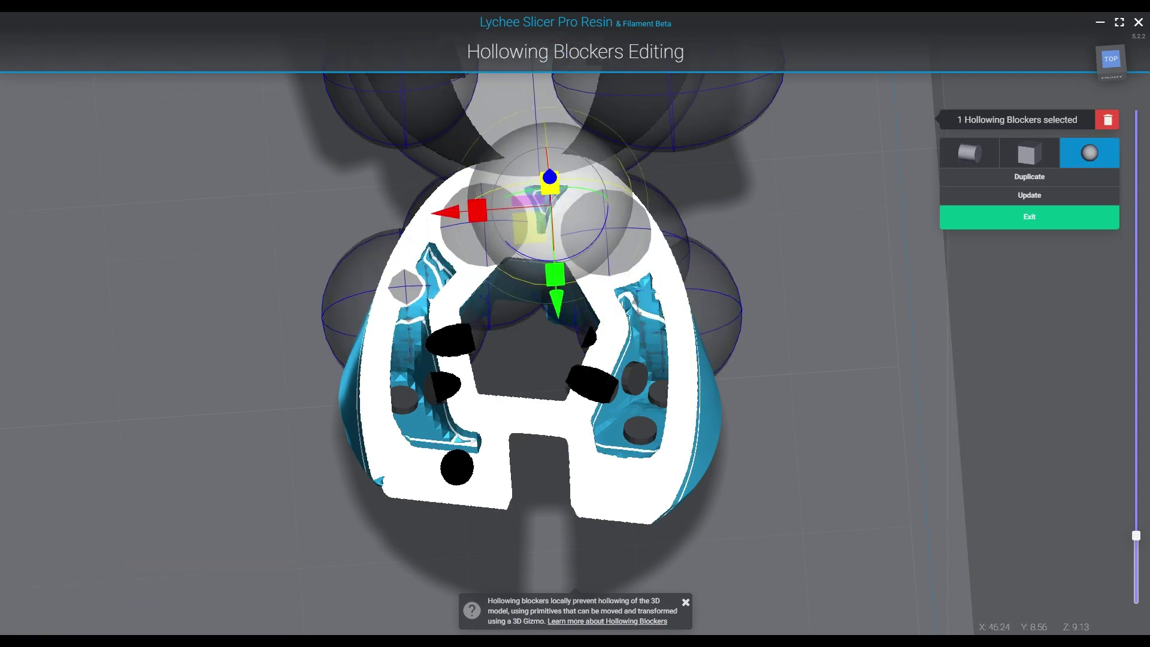
key("Down")
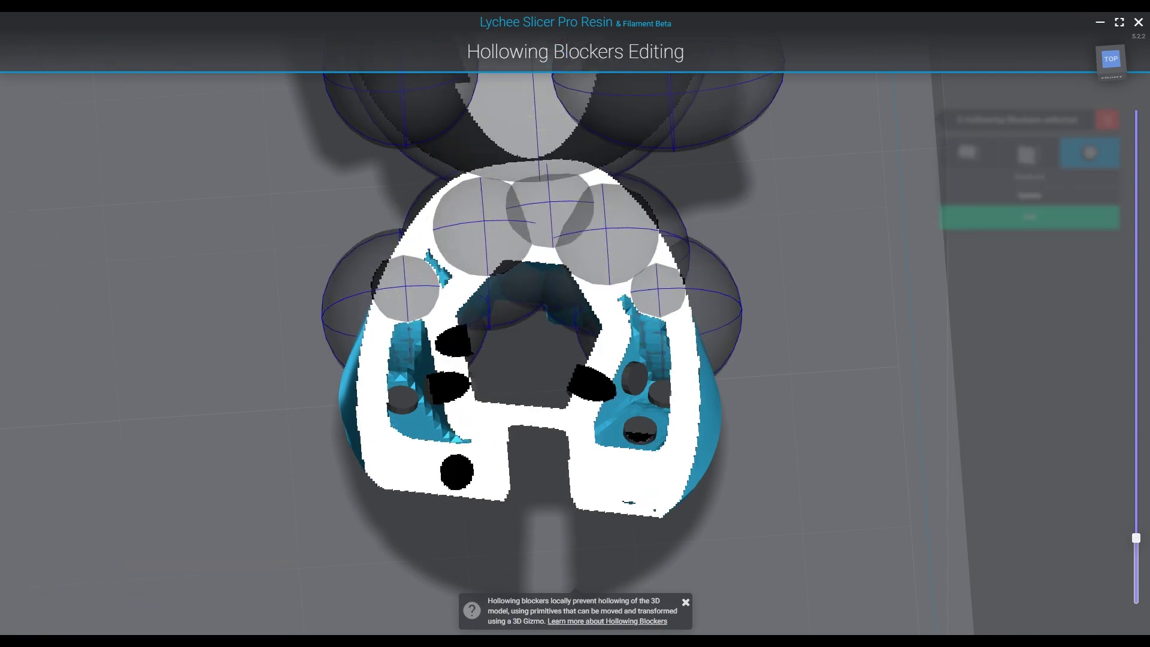
left_click(405, 286)
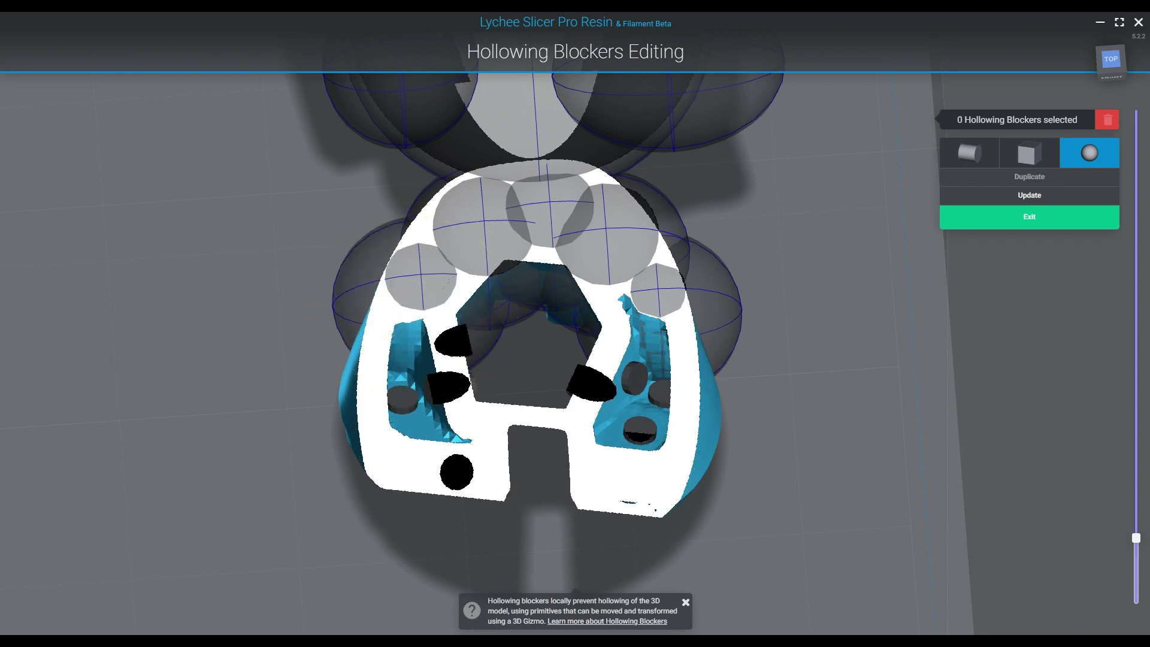
key("Up")
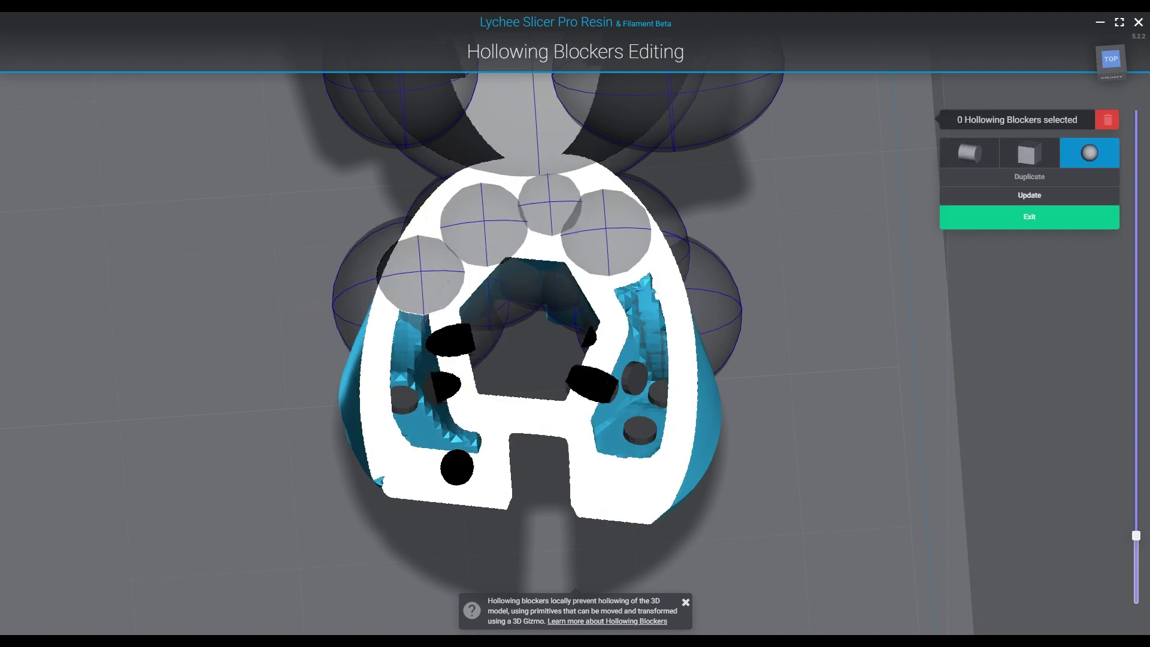
key("Up")
key("Down")
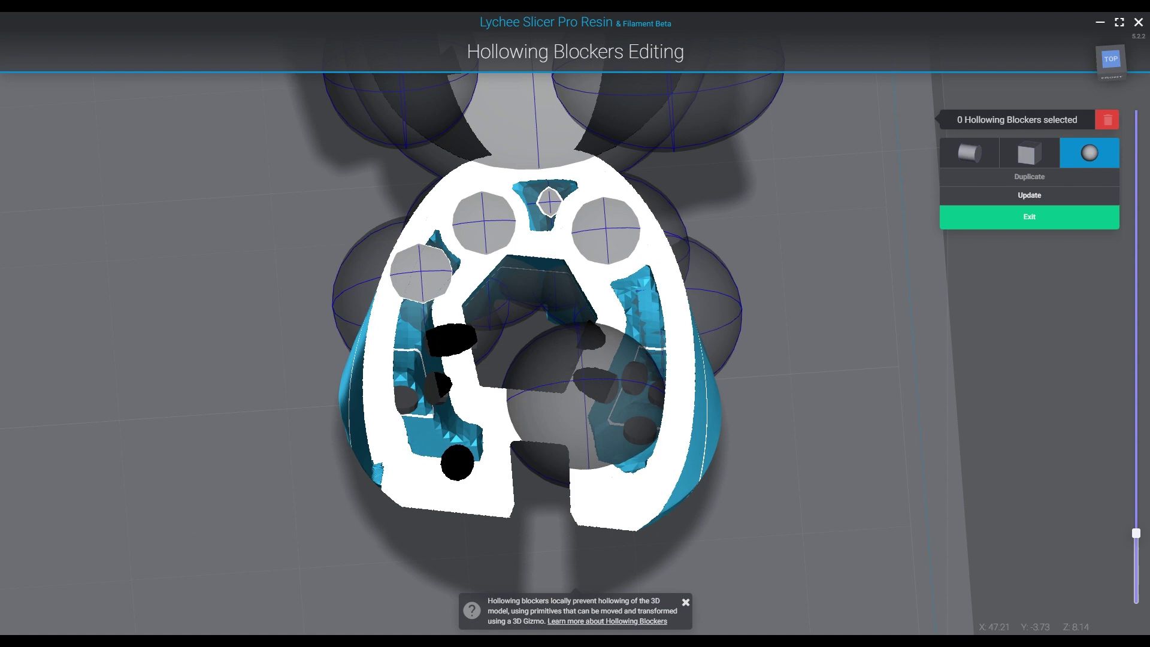
key("Up")
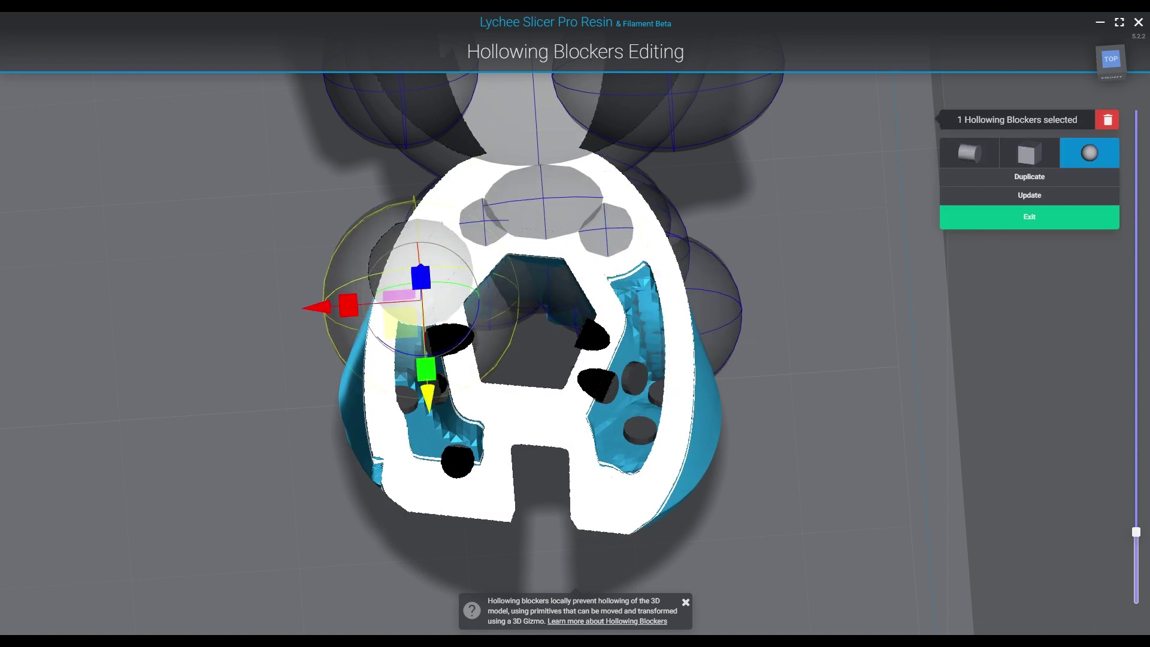
key("Up")
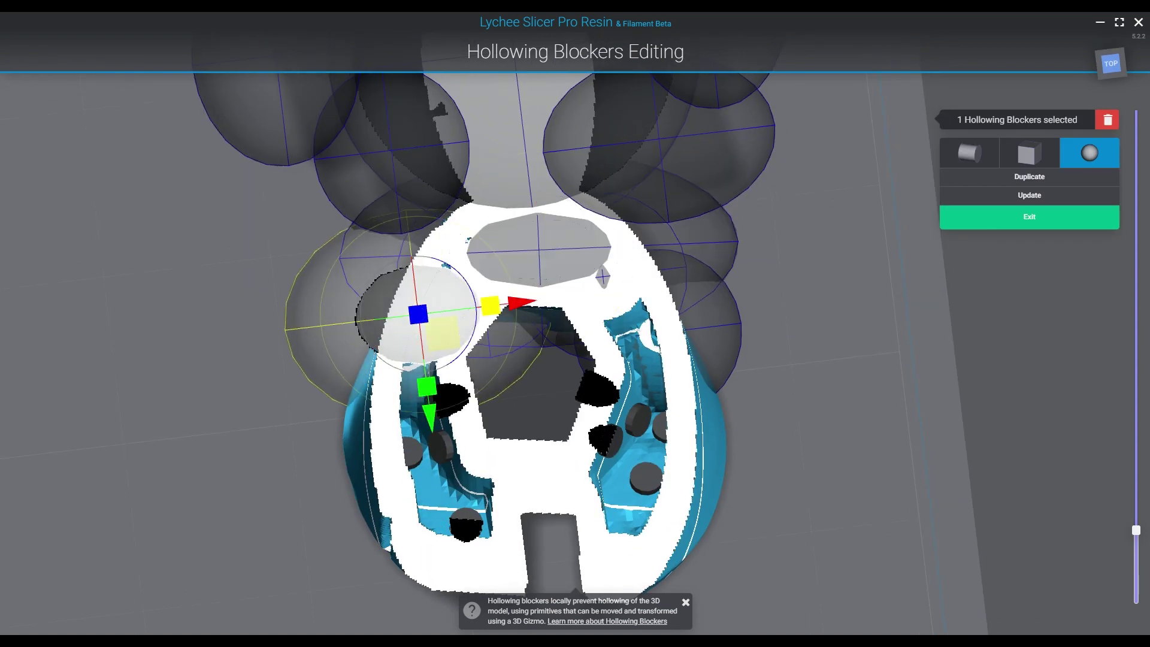
key("Up")
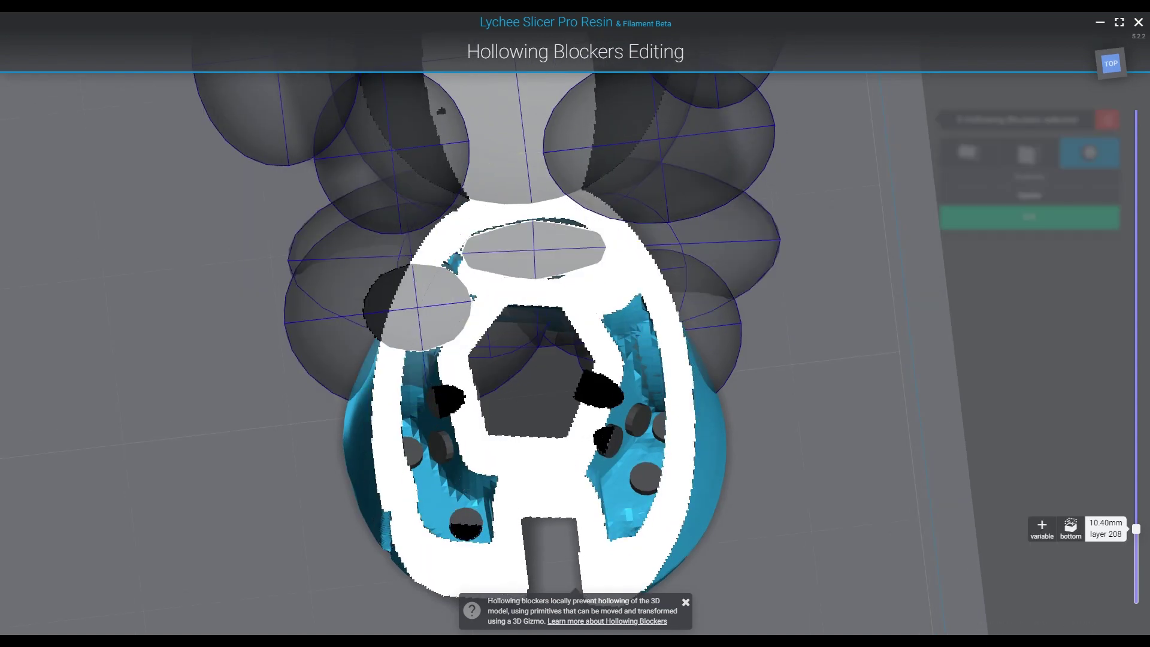
left_click_drag(602, 278, 602, 192)
key("t")
key("Up")
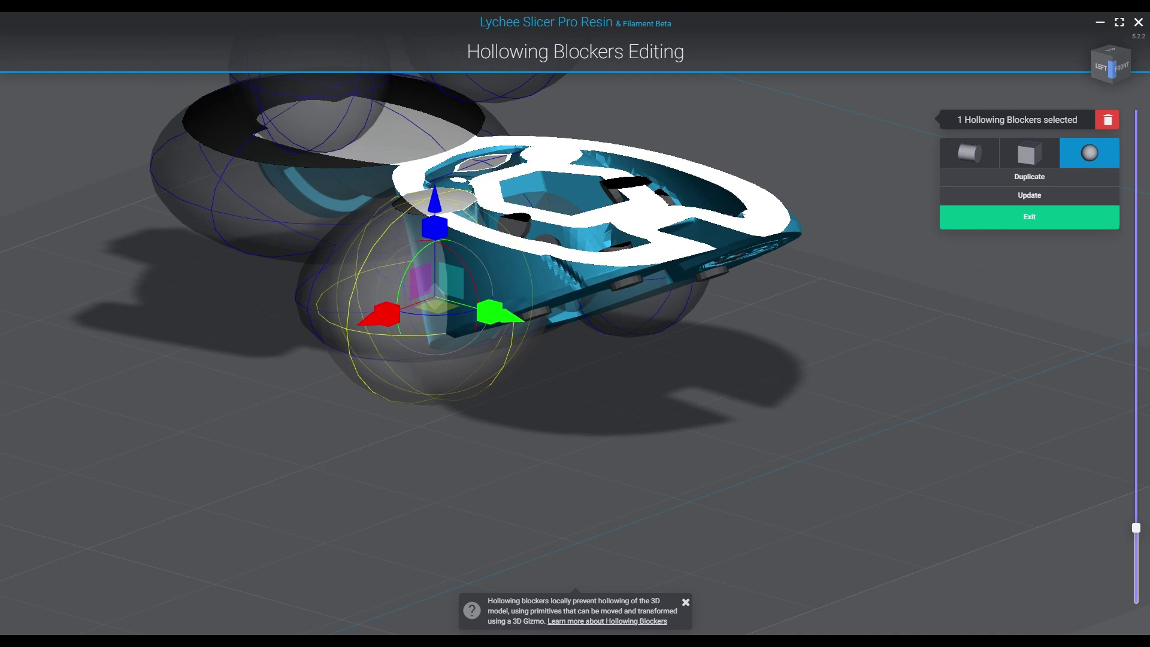
key("t")
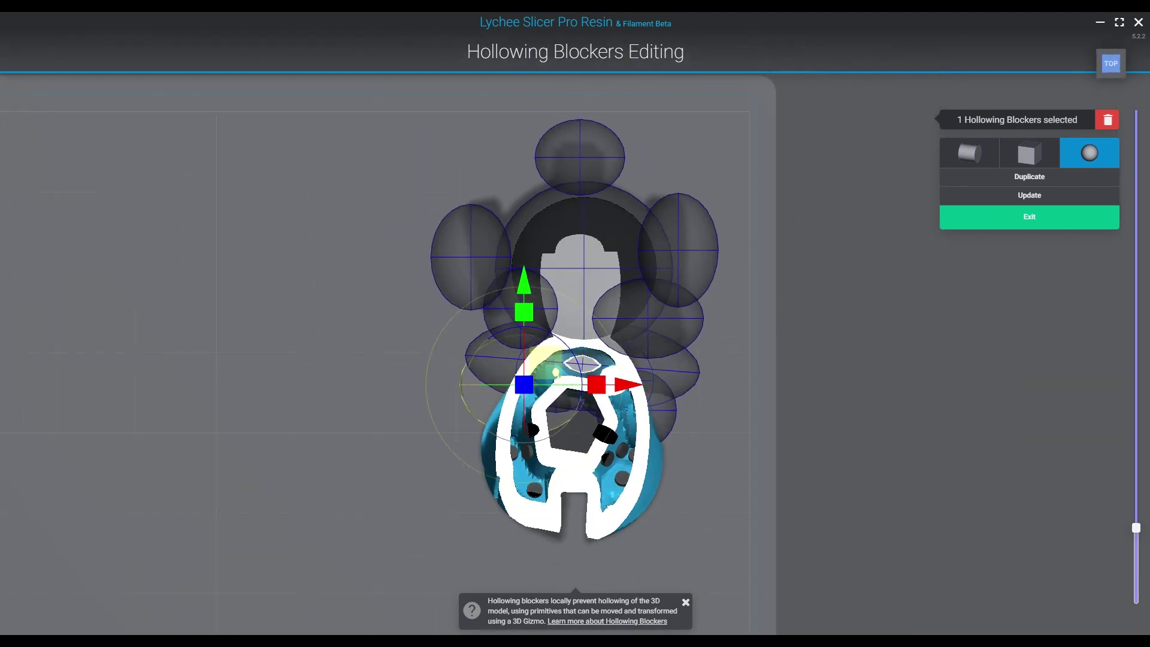
- Inspect the blockers from above and front-right, selecting the wide flat ellipsoid blocker
scroll(575, 359, "up", 5)
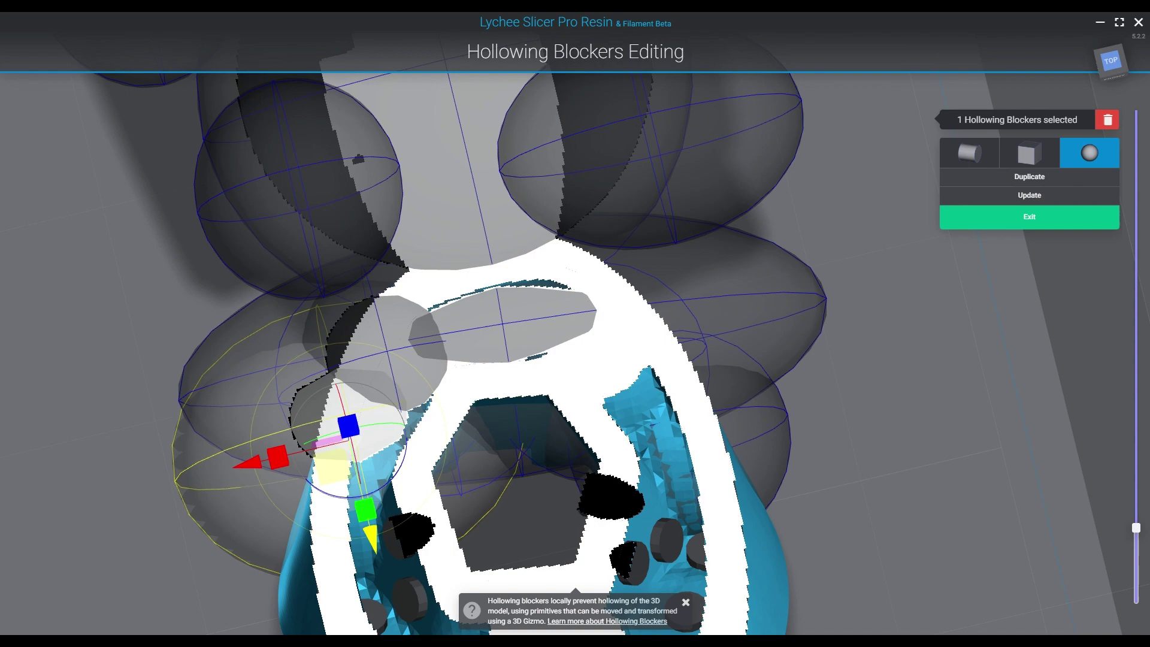
key("Escape")
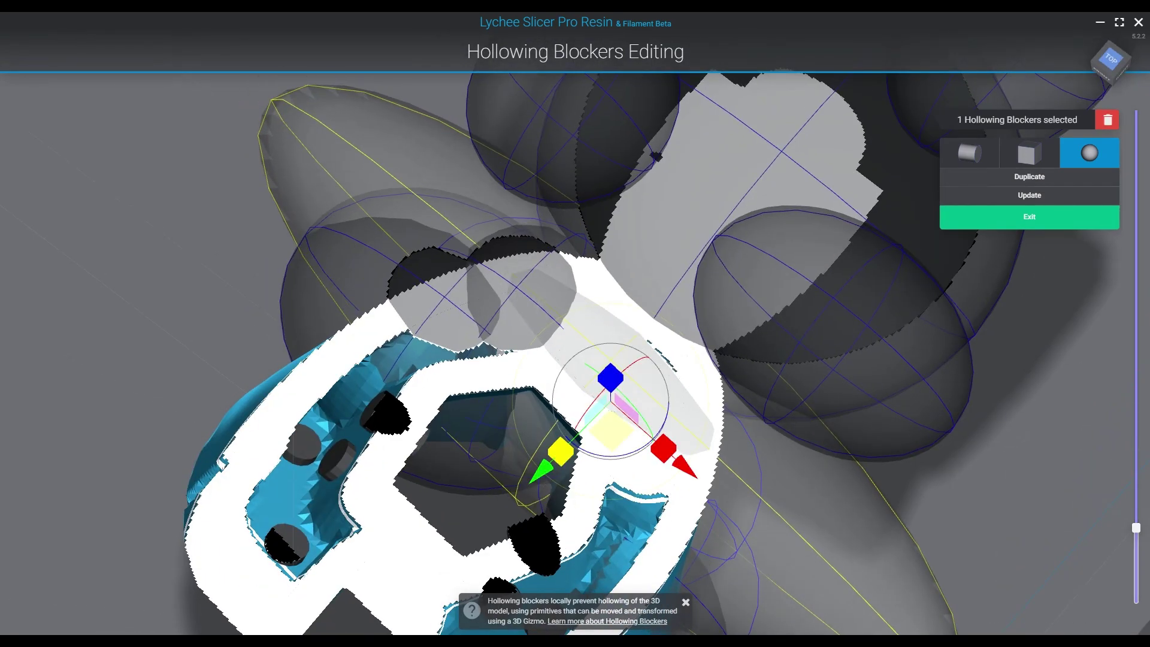
key("Escape")
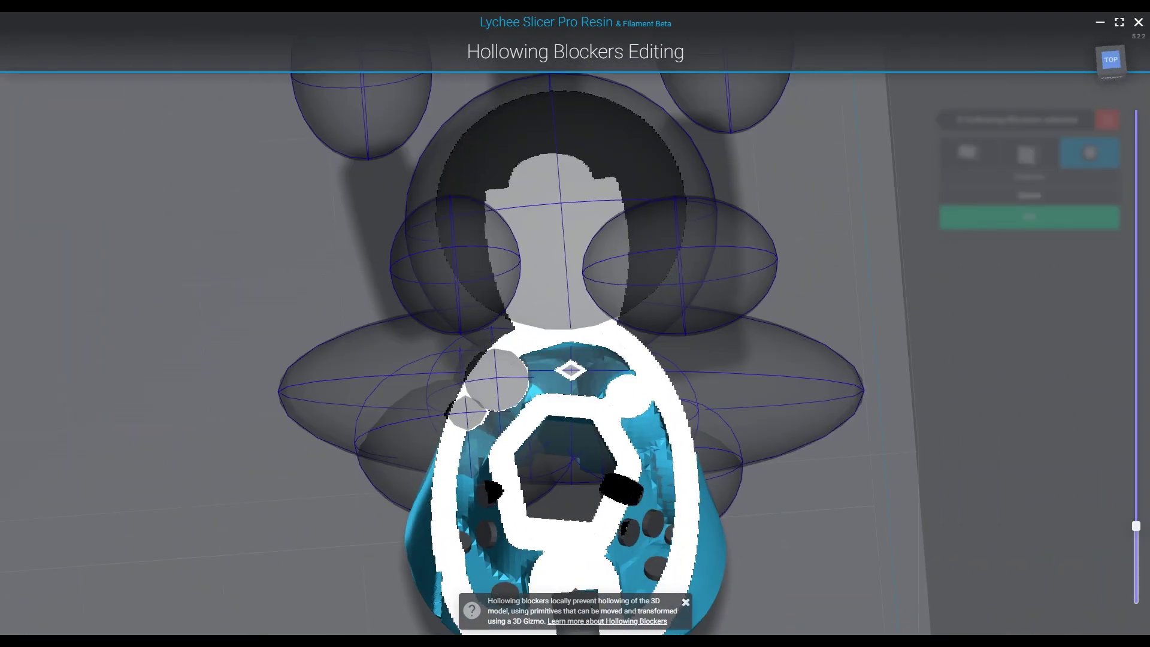
left_click(475, 402)
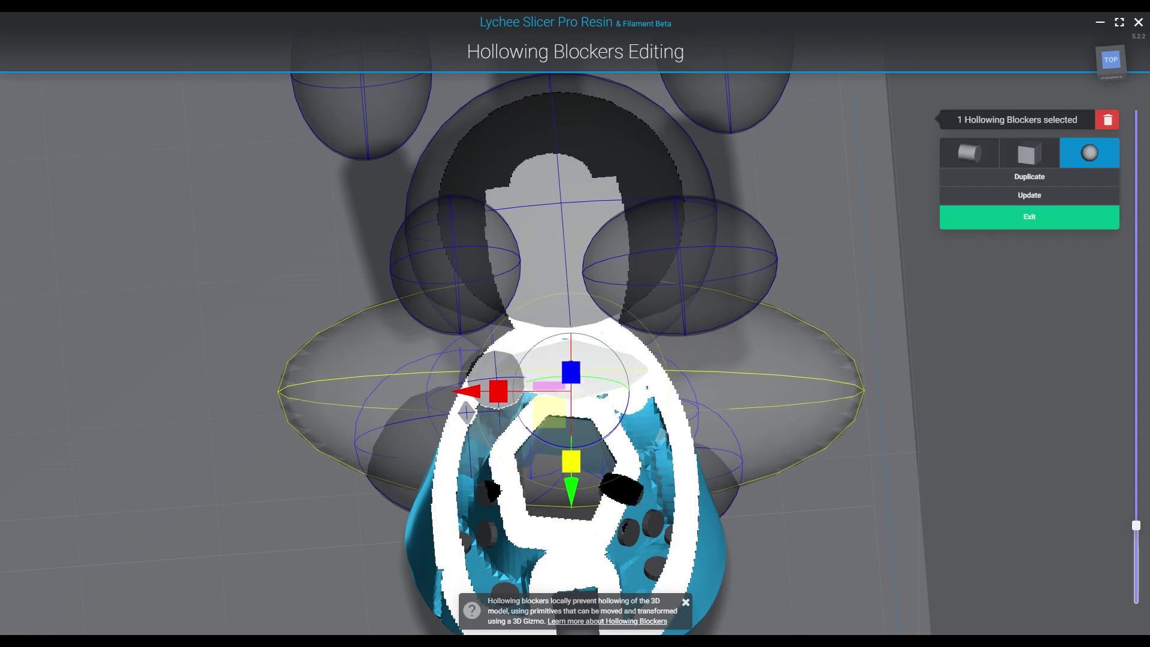
key("7")
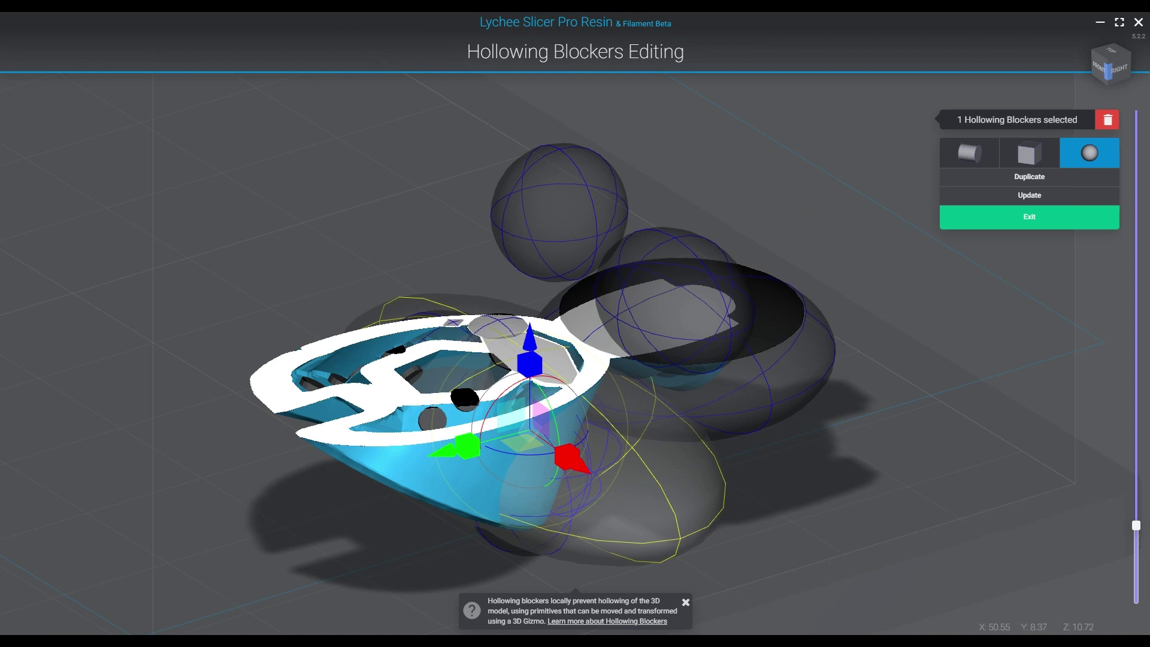
key("5")
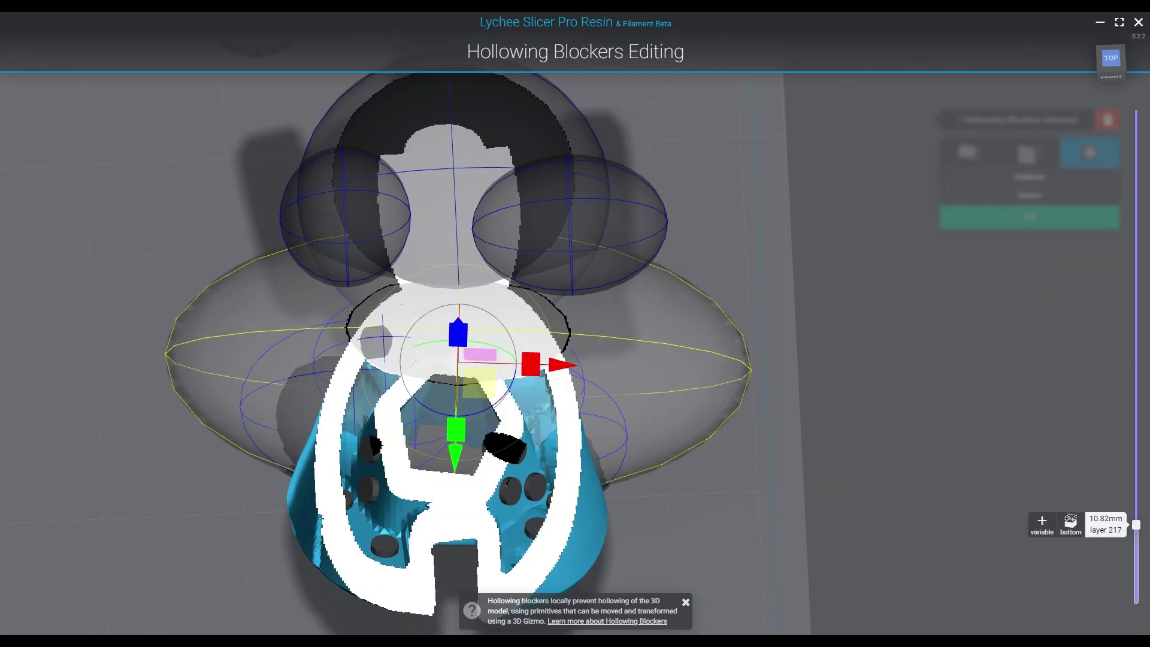
- Shift the upper-right sphere blocker slightly left along X, check slices near 12.23 mm, and rebuild
left_click(569, 228)
left_click_drag(354, 234, 342, 234)
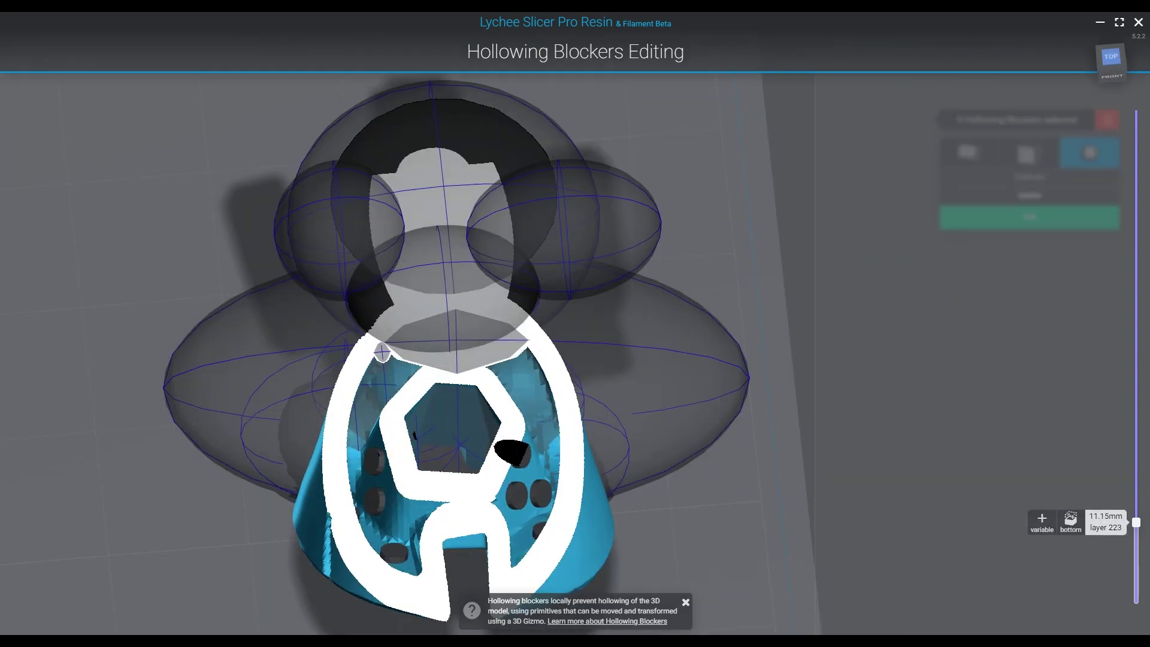
left_click_drag(1136, 522, 1136, 483)
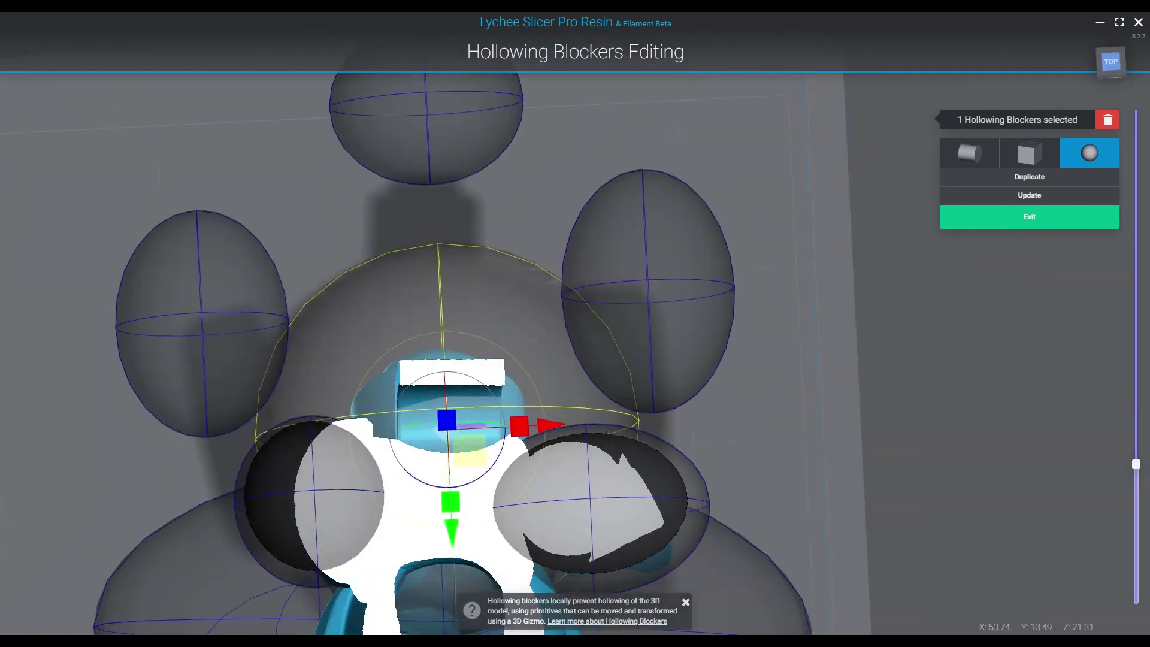
left_click_drag(1136, 464, 1136, 530)
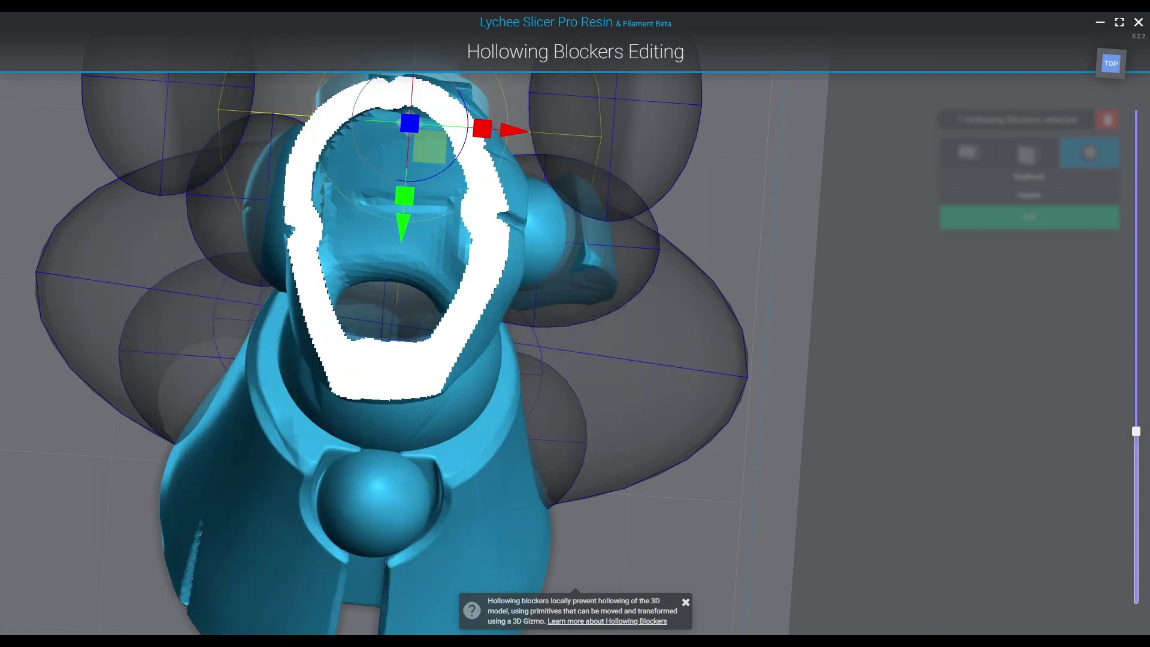
key("Escape")
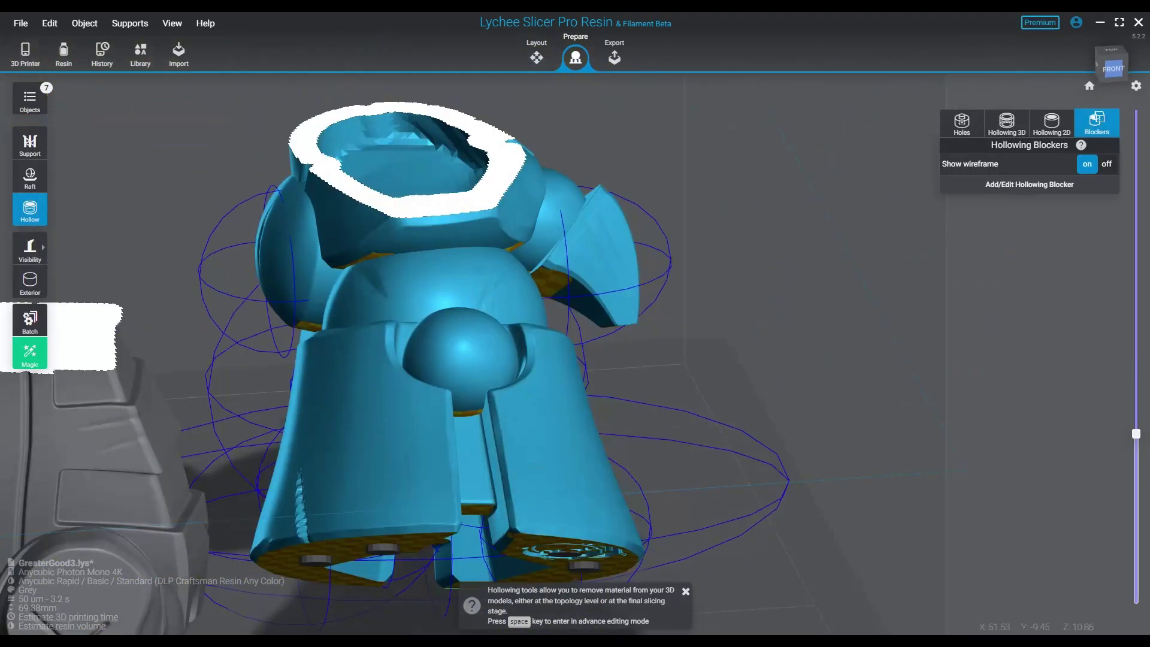
- Clear the cross-section to show the whole leg and save GreaterGood3.lys
key("Down")
key("Down")
key("Down")
key("Down")
key("Down")
key("Down")
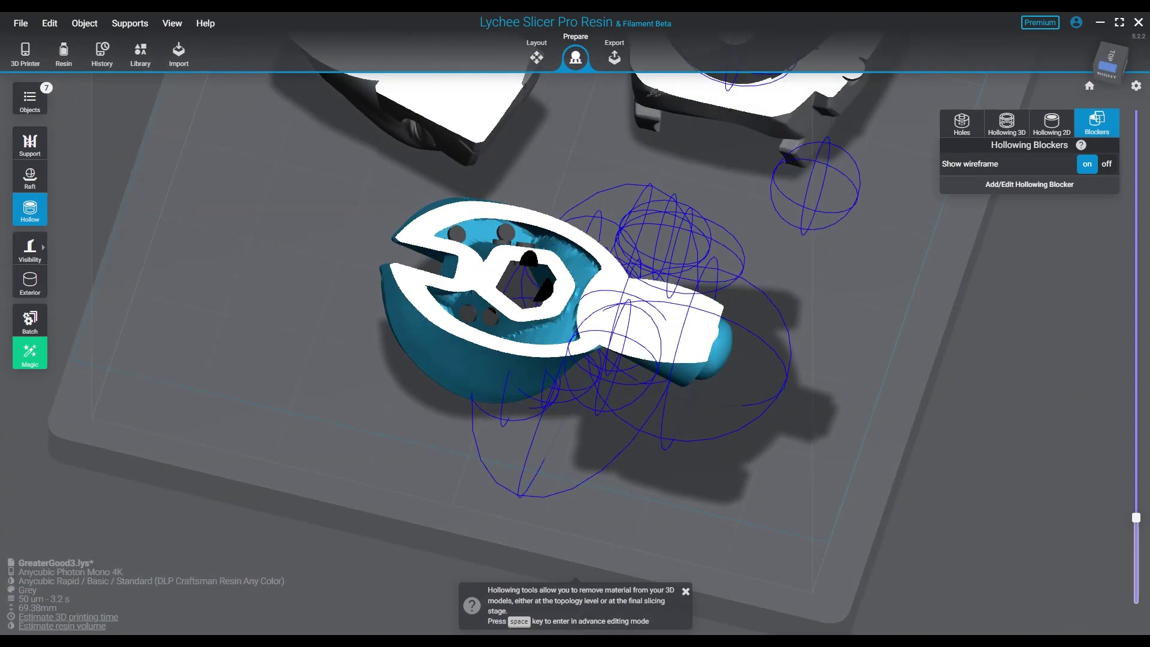
left_click_drag(1136, 517, 1136, 606)
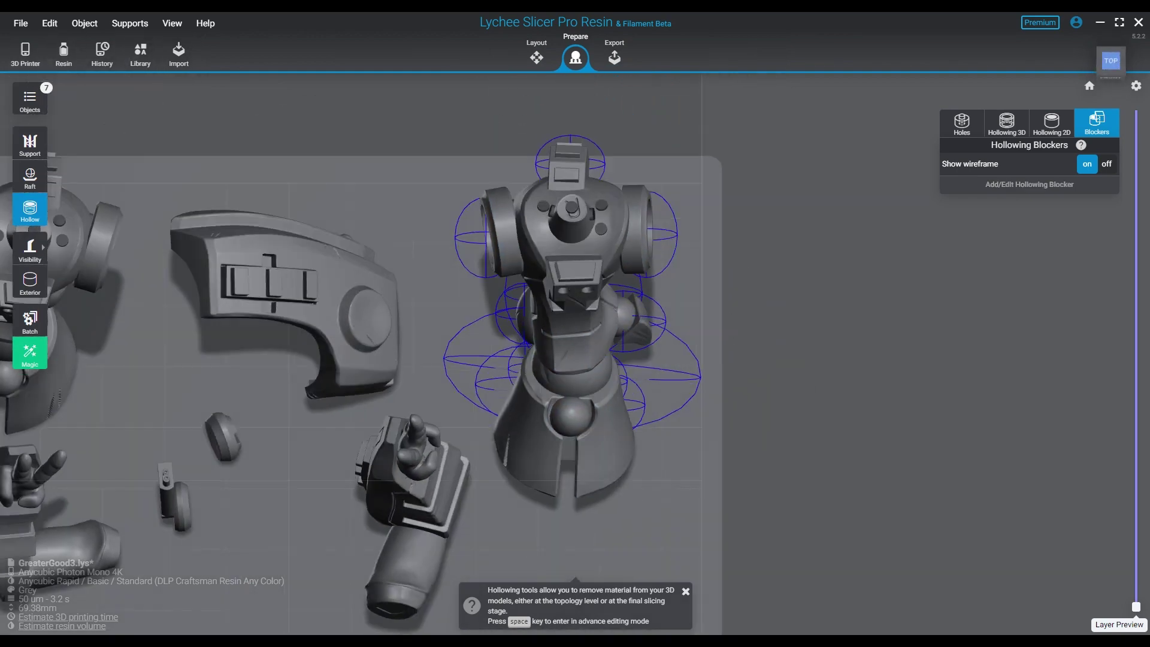
key("ctrl+s")
mouse_move(809, 359)
left_mouse_down()
mouse_move(796, 438)
mouse_move(801, 380)
left_mouse_up()
- Duplicate the hollowed leg model in the Layout workspace
key("r")
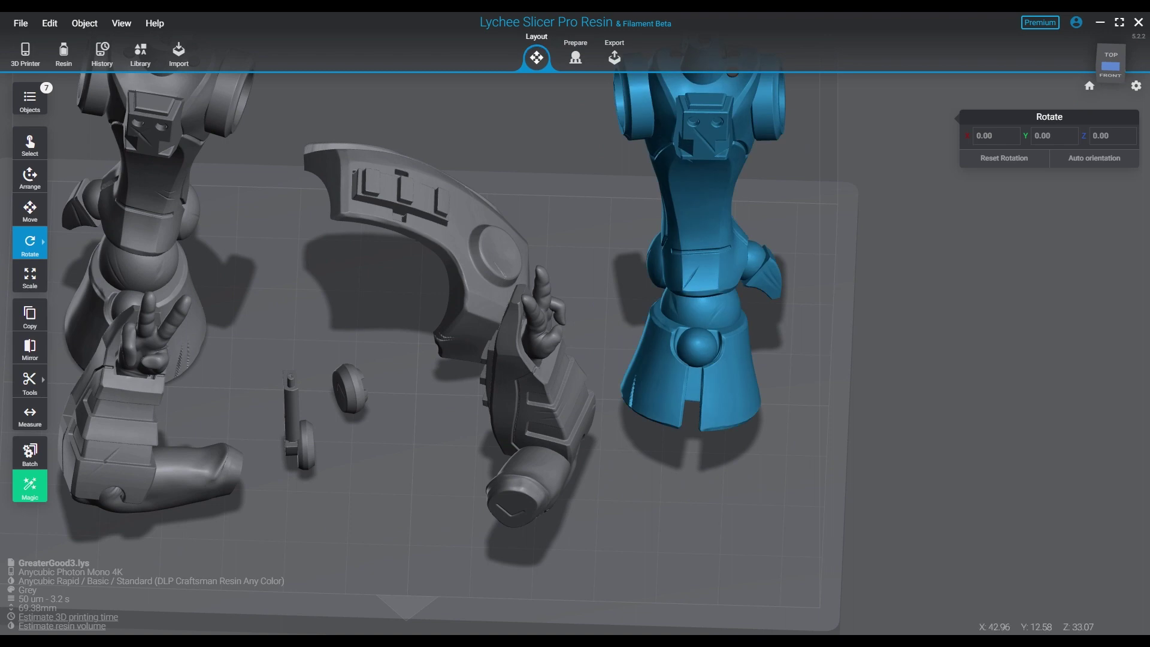
left_click(695, 239)
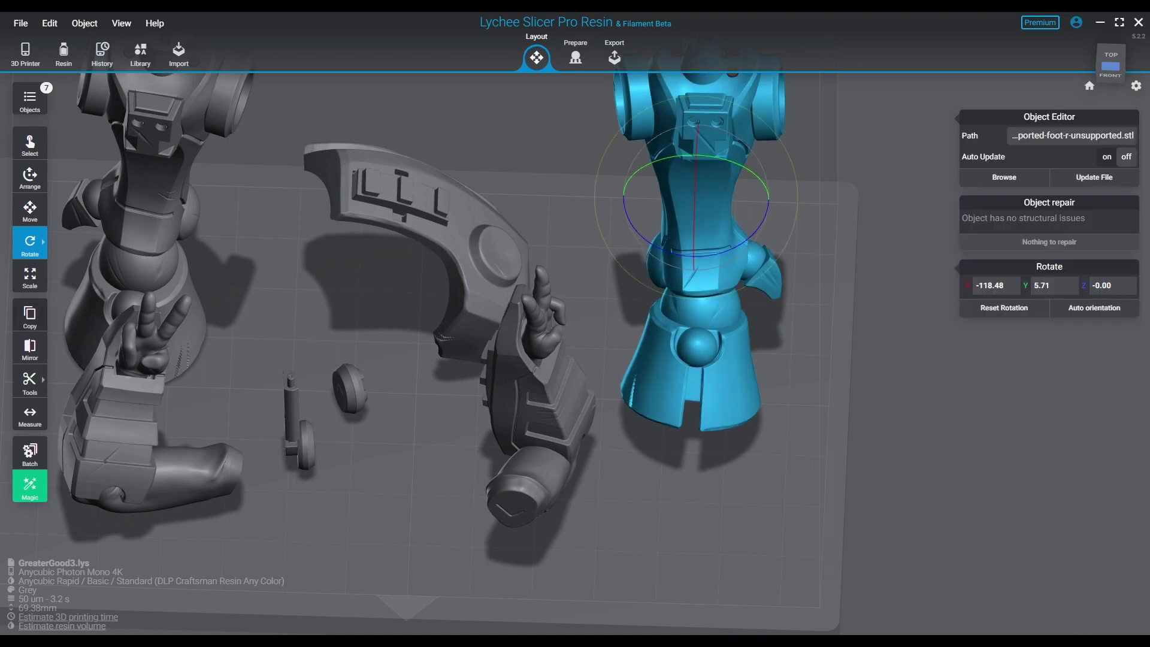
mouse_move(30, 315)
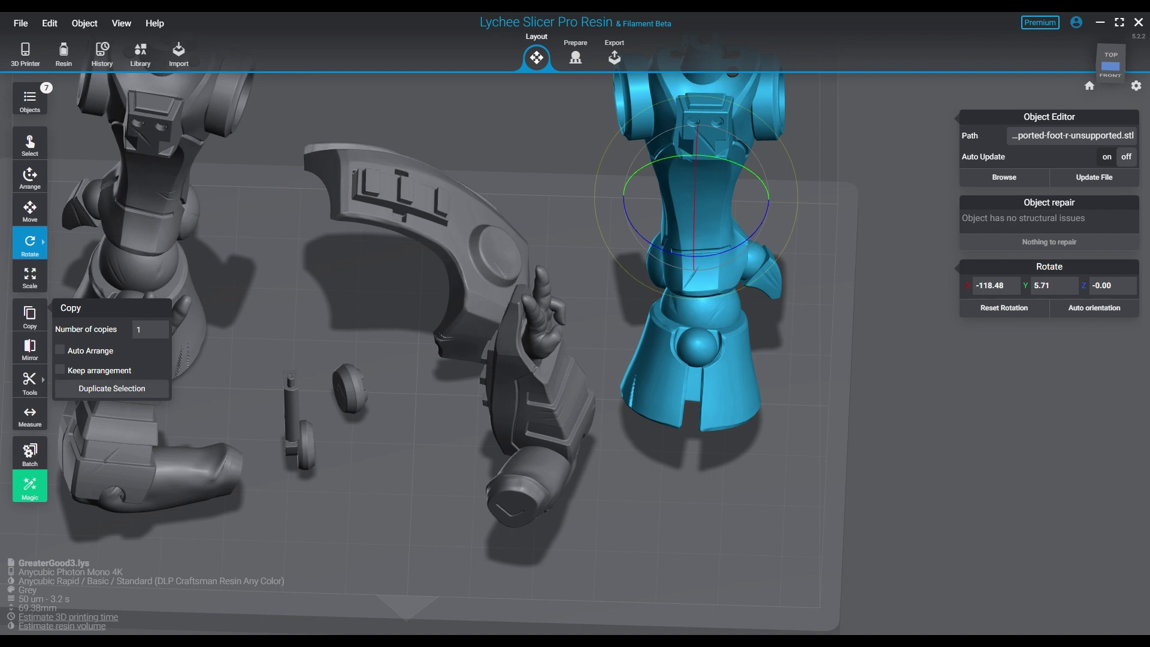
left_click(150, 467, "ctrl")
left_click(111, 388)
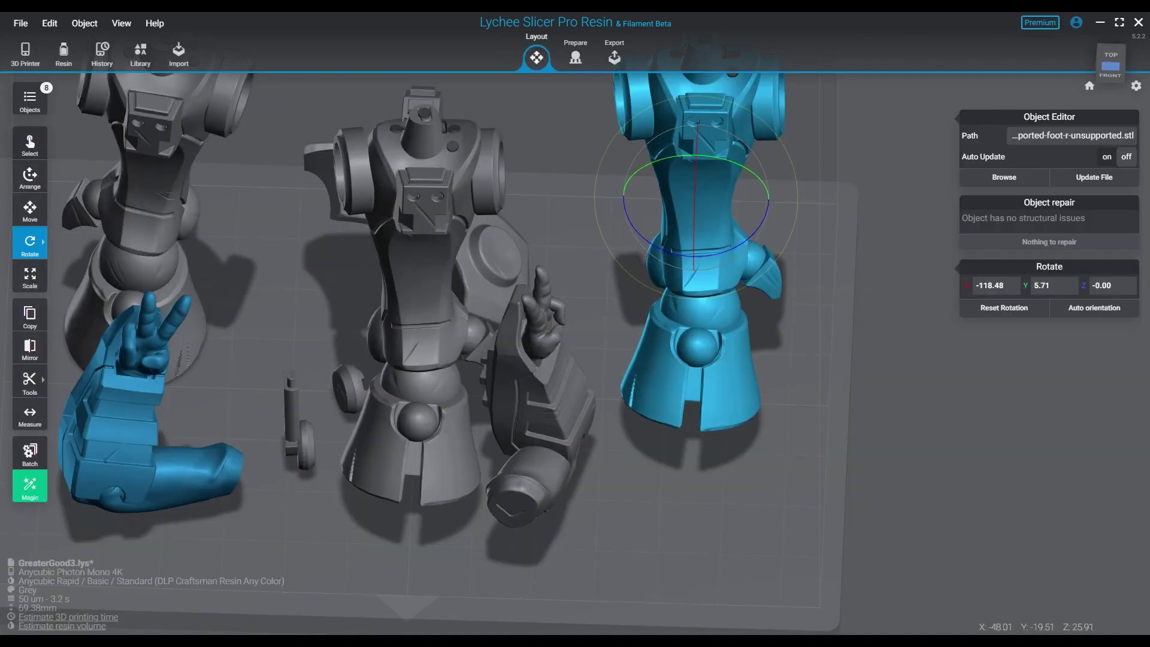
- Hide the new leg copy in the Objects list
left_click(30, 98)
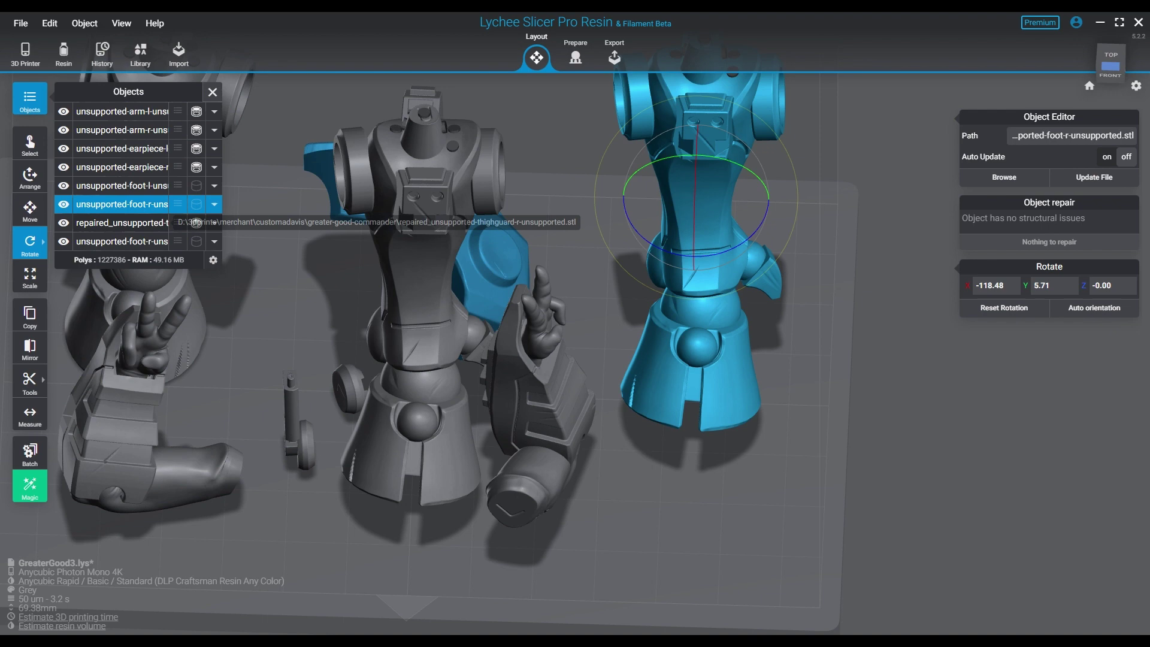
left_click(120, 241)
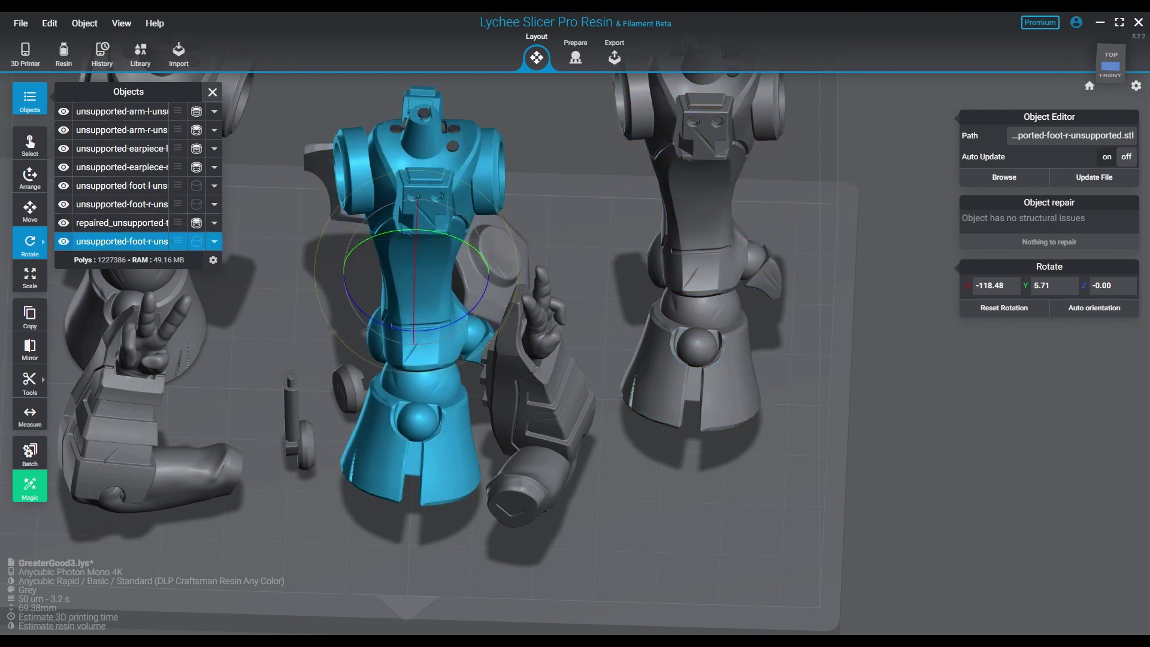
left_click(63, 241)
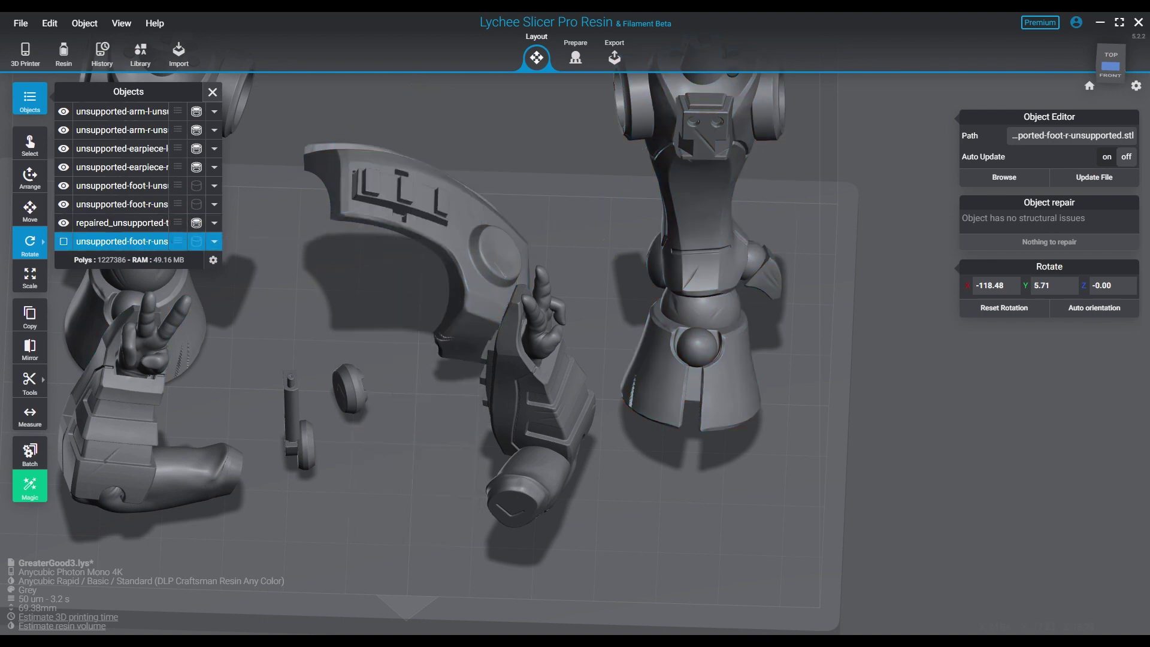
- Add the note "Copy of hollow leg prior to cap removal" to the hidden leg copy
left_click(214, 241)
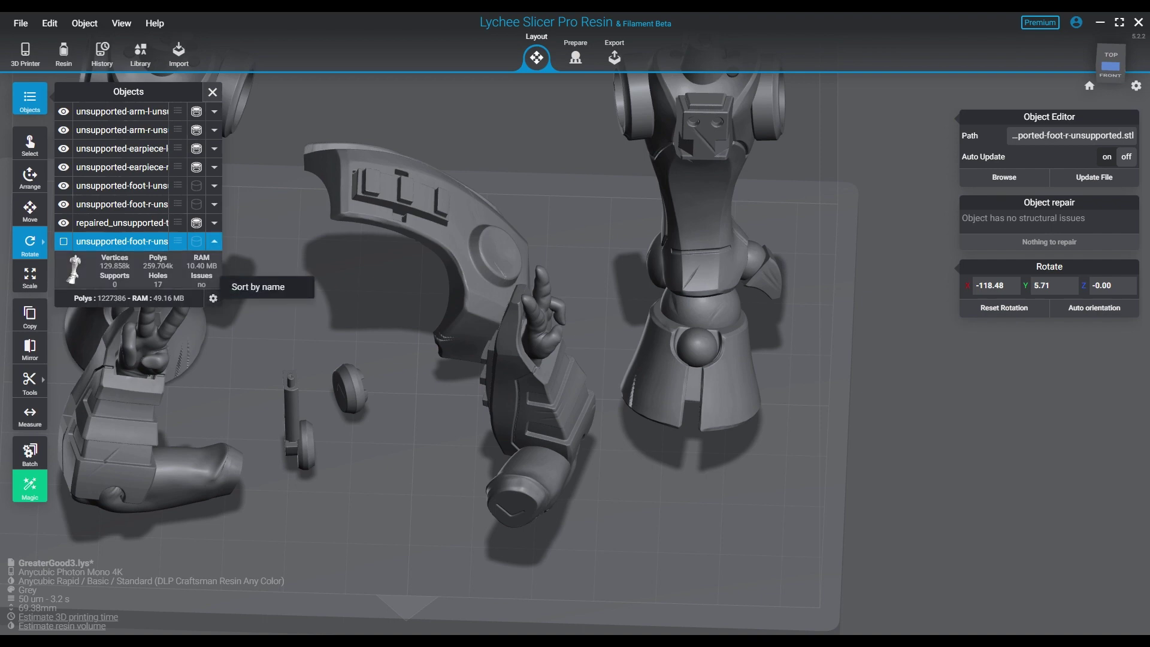
left_click(197, 240)
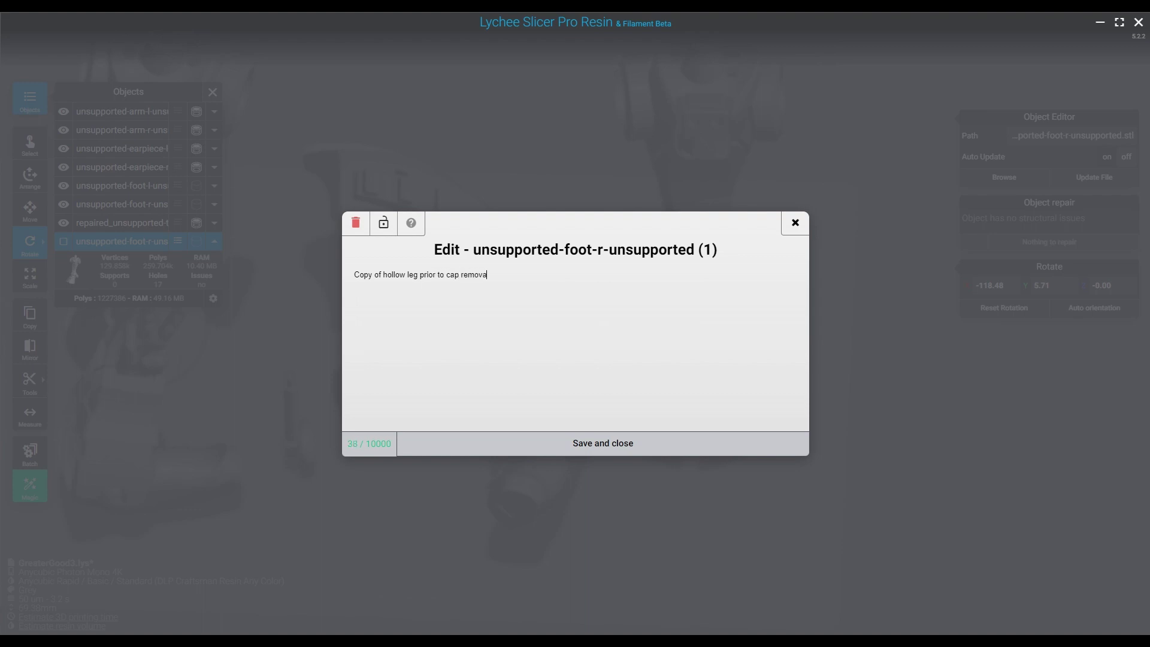
left_click(603, 443)
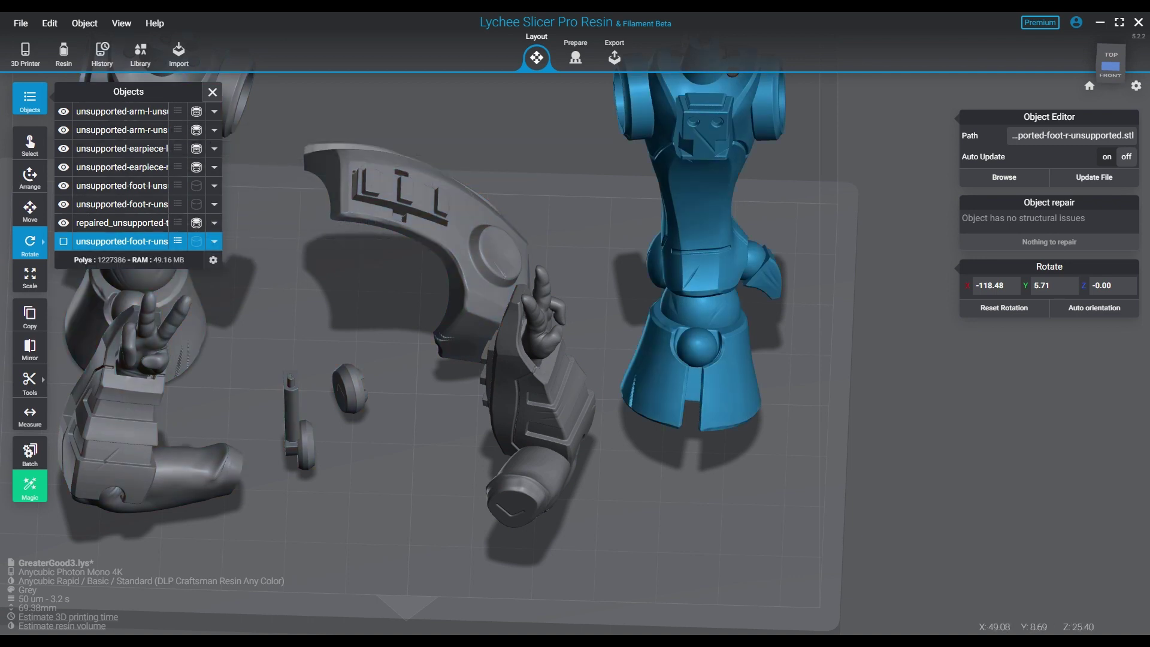
- Select the original unsupported-foot-r leg and return to the Prepare workspace
left_click(119, 203)
left_click(576, 57)
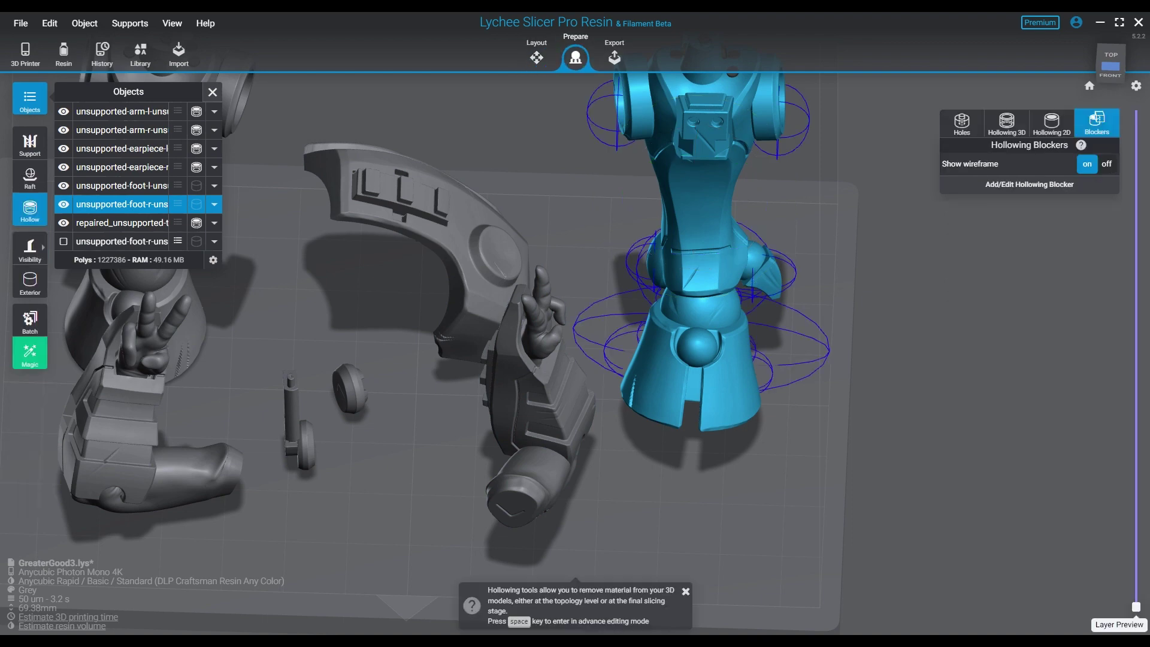